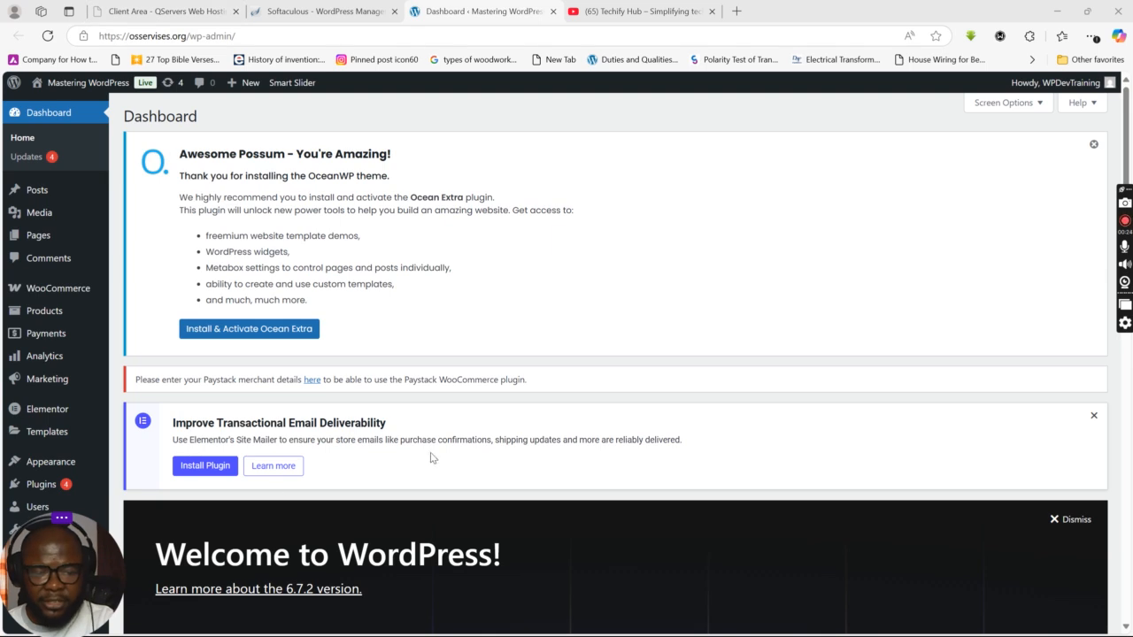
Step: Switch to the QServers client area tab and dismiss the chat assistant greeting
left_click(166, 11)
scroll(542, 251, "down", 2)
scroll(542, 251, "up", 2)
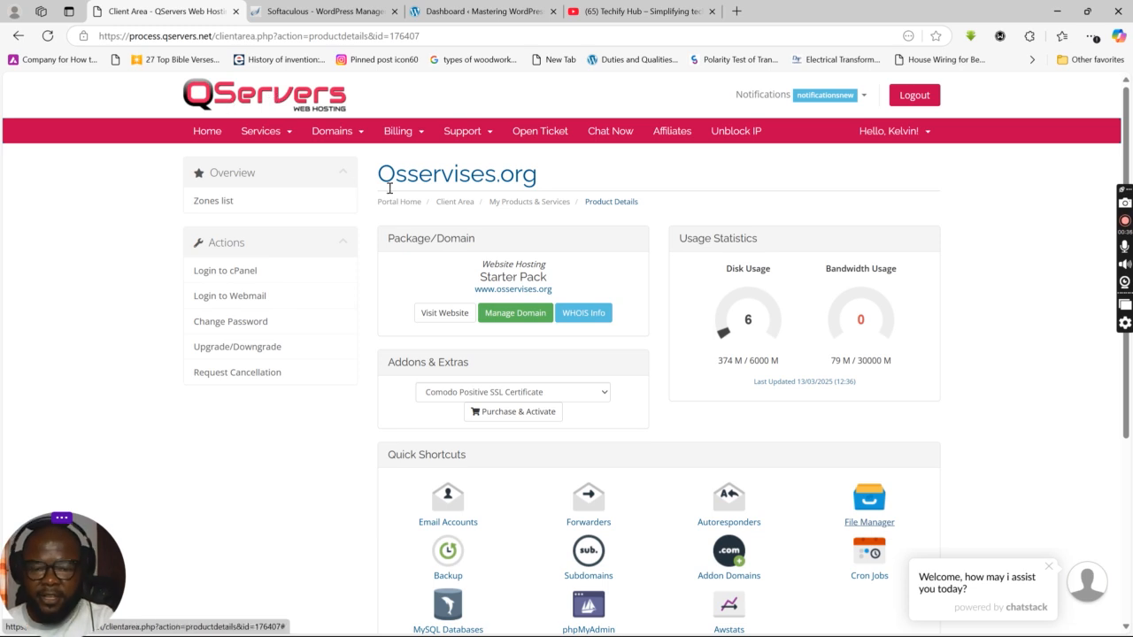
left_click(1048, 567)
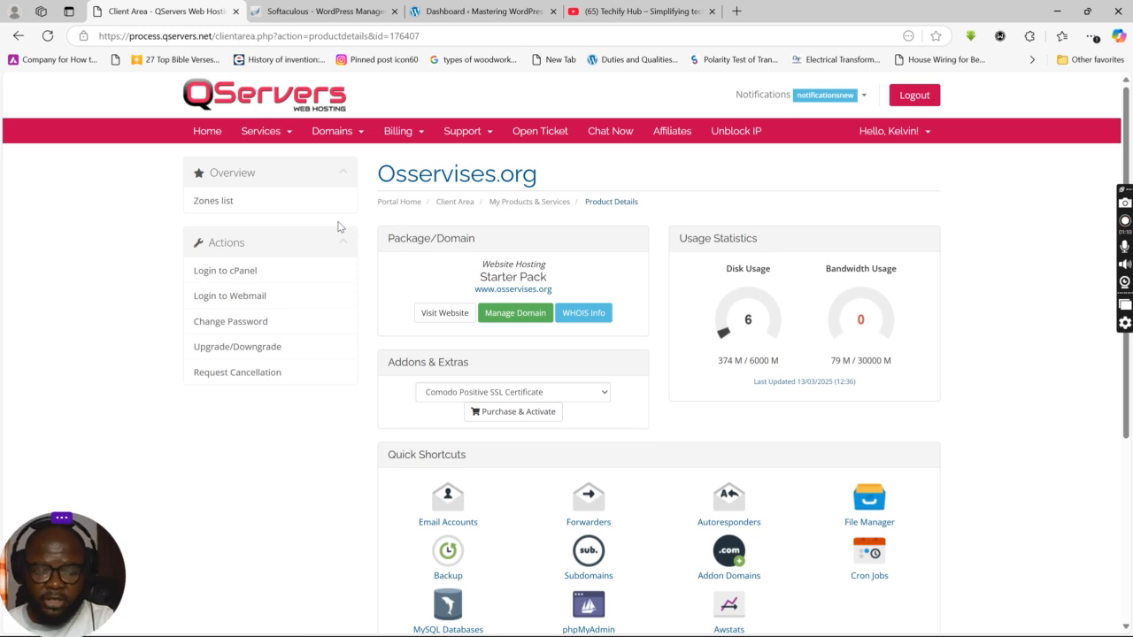
Step: Open the osservises.org Starter Pack hosting product details from the client area overview
left_click(451, 205)
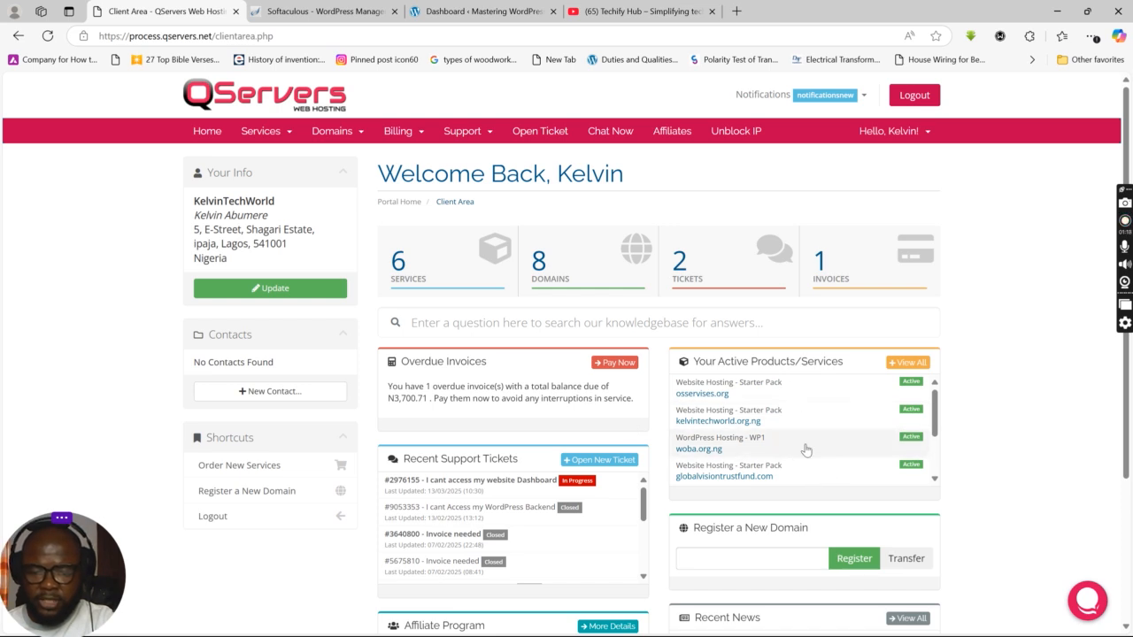
left_click(832, 393)
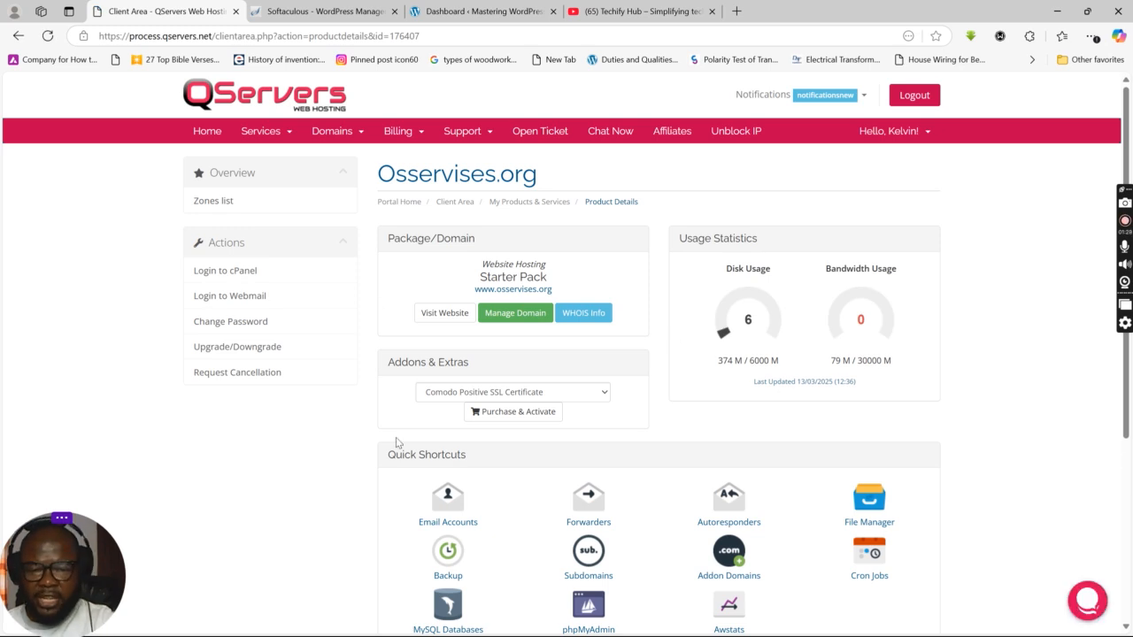
scroll(688, 482, "down", 2)
scroll(683, 506, "up", 2)
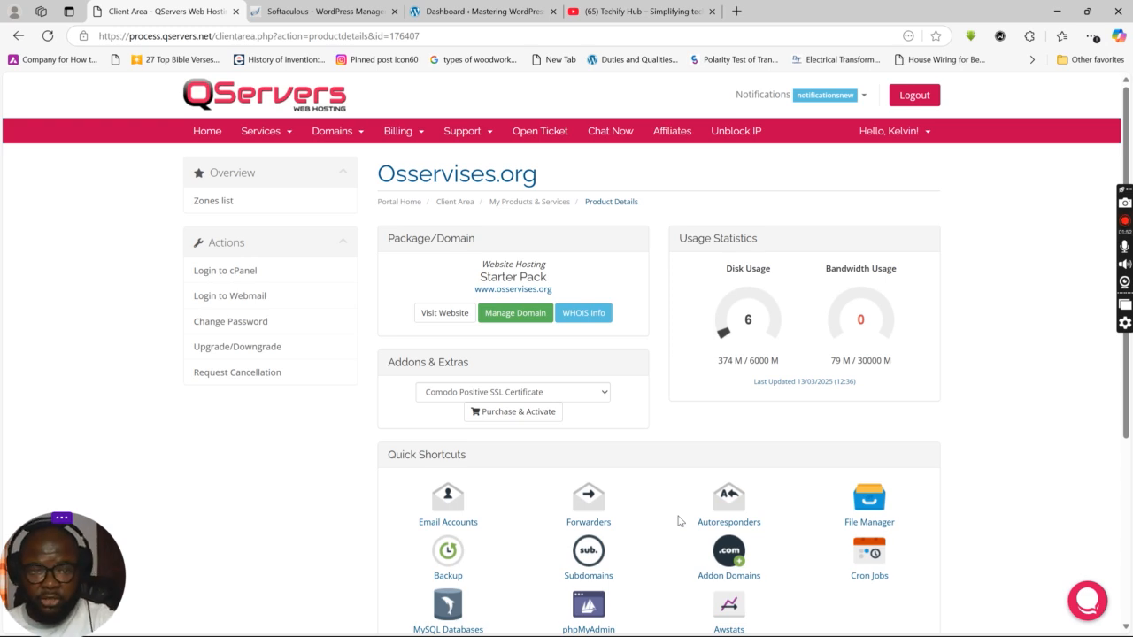
left_click(869, 524)
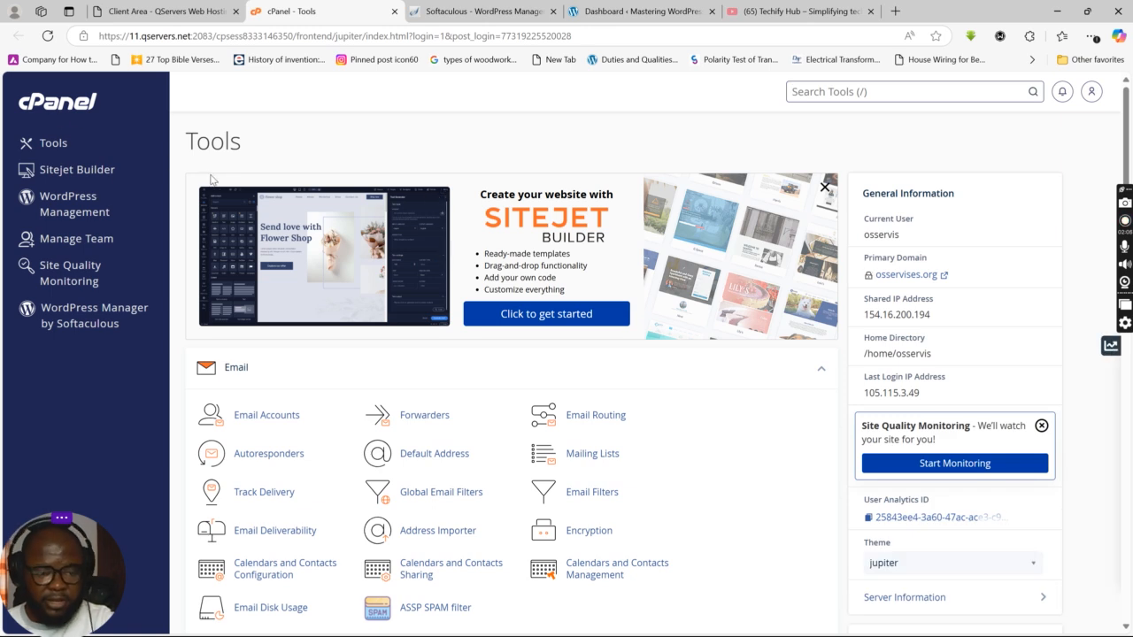
Step: Open cPanel in a new tab and scroll down through its Tools page
middle_click(262, 240)
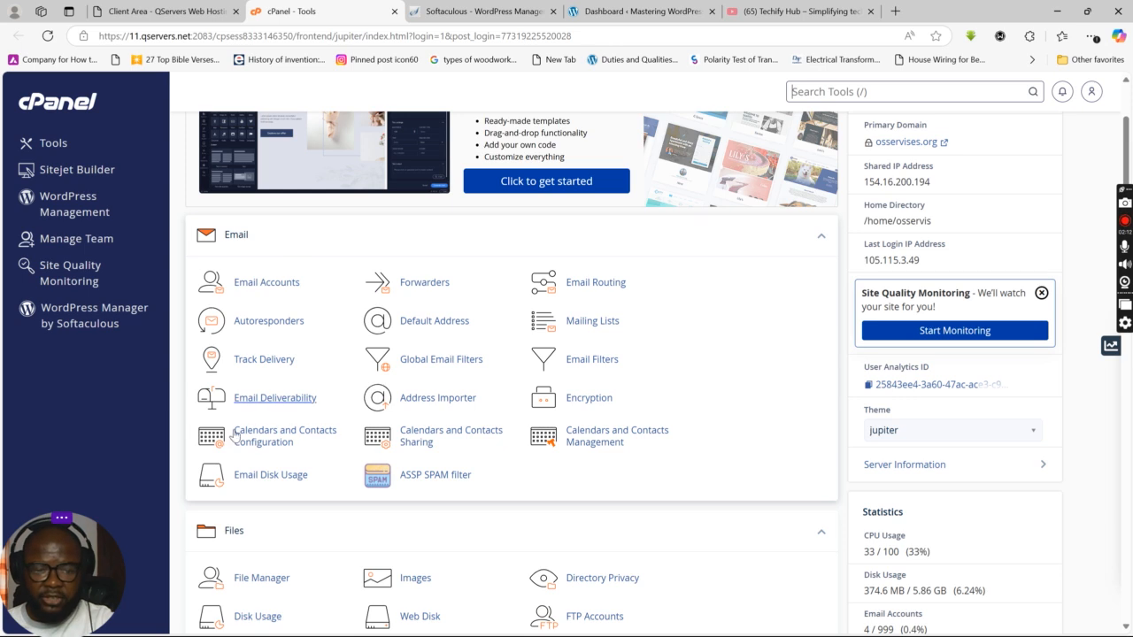
scroll(376, 398, "down", 4)
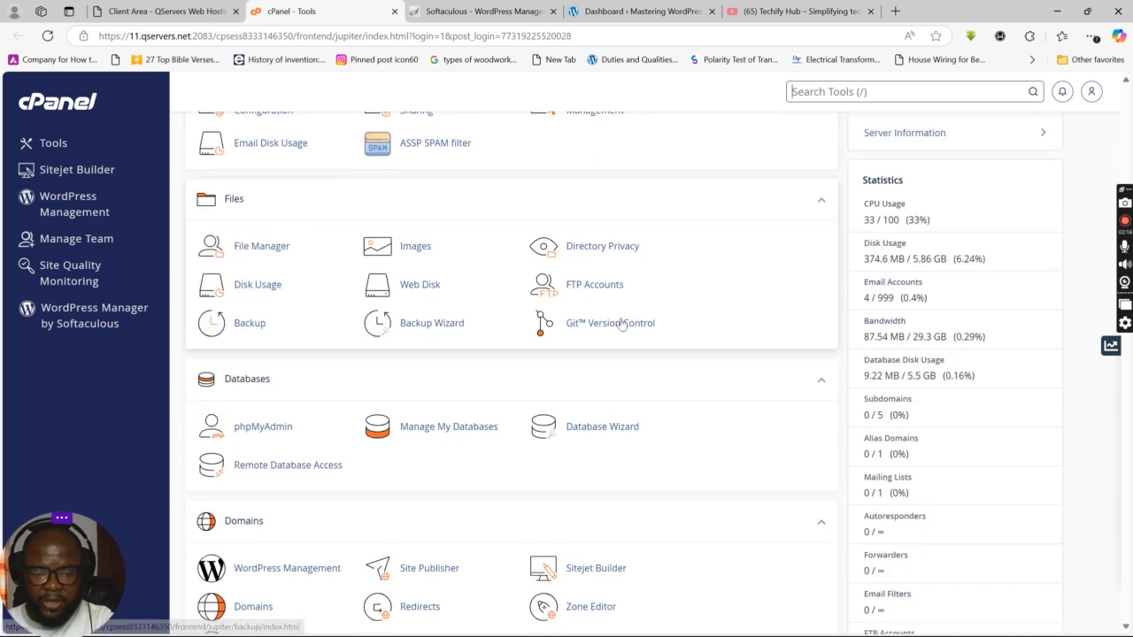
scroll(292, 291, "down", 2)
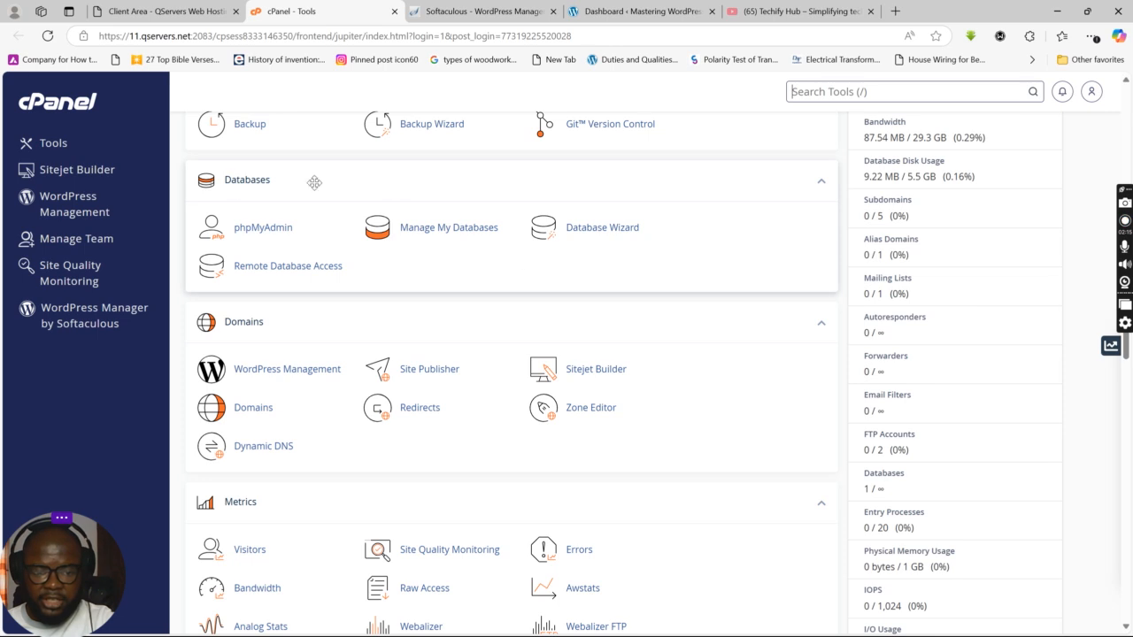
scroll(286, 236, "down", 1)
scroll(489, 352, "down", 3)
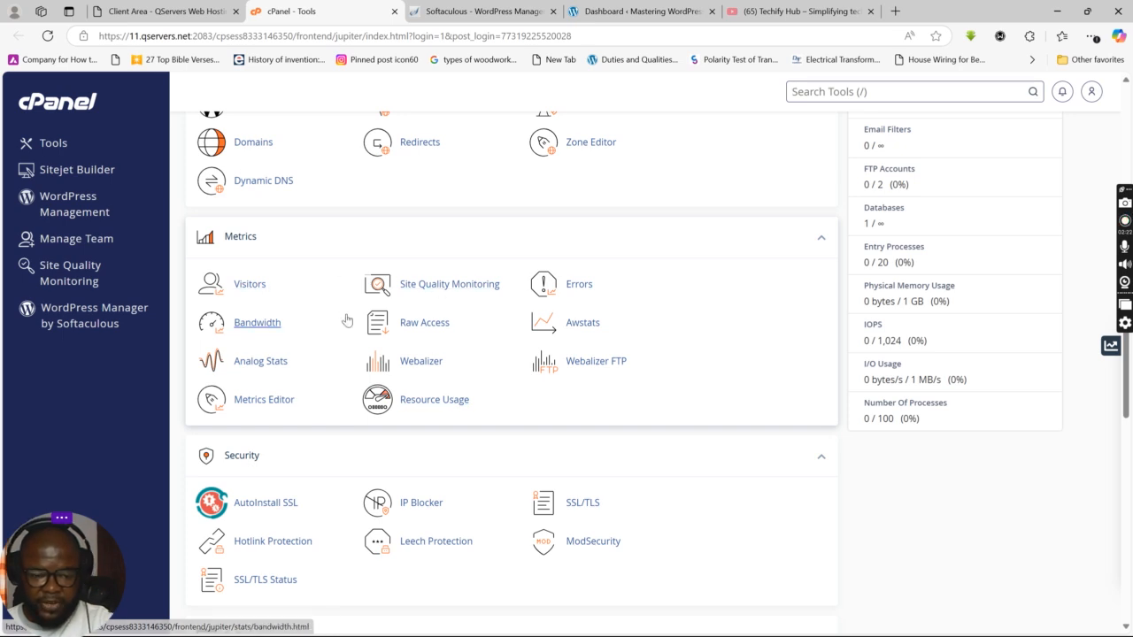
scroll(344, 313, "down", 3)
scroll(327, 354, "down", 3)
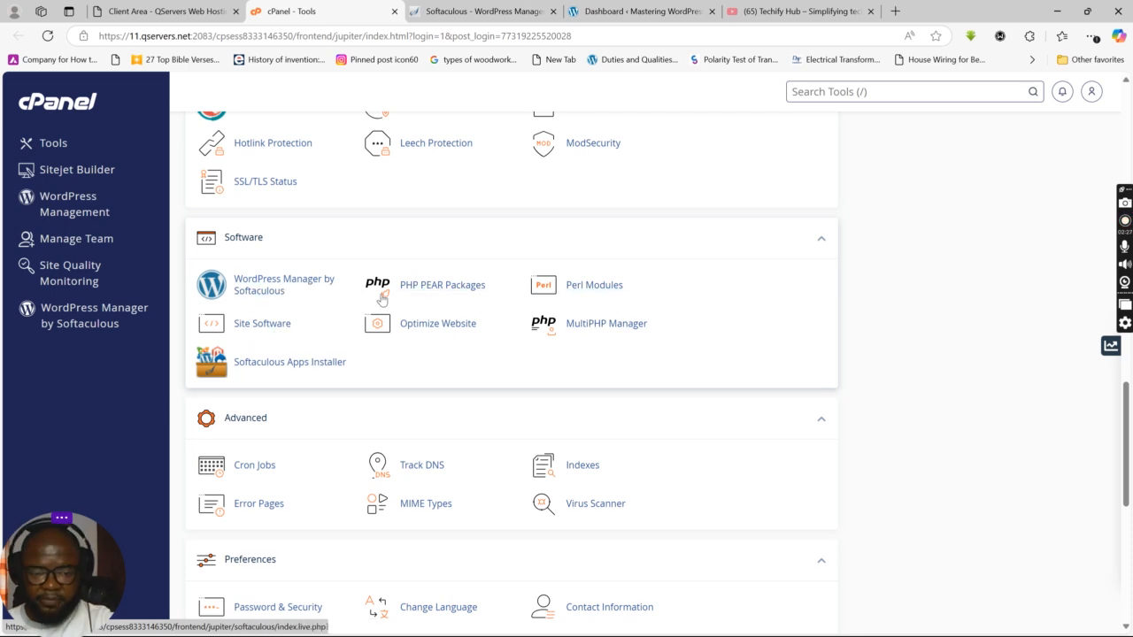
scroll(293, 354, "down", 2)
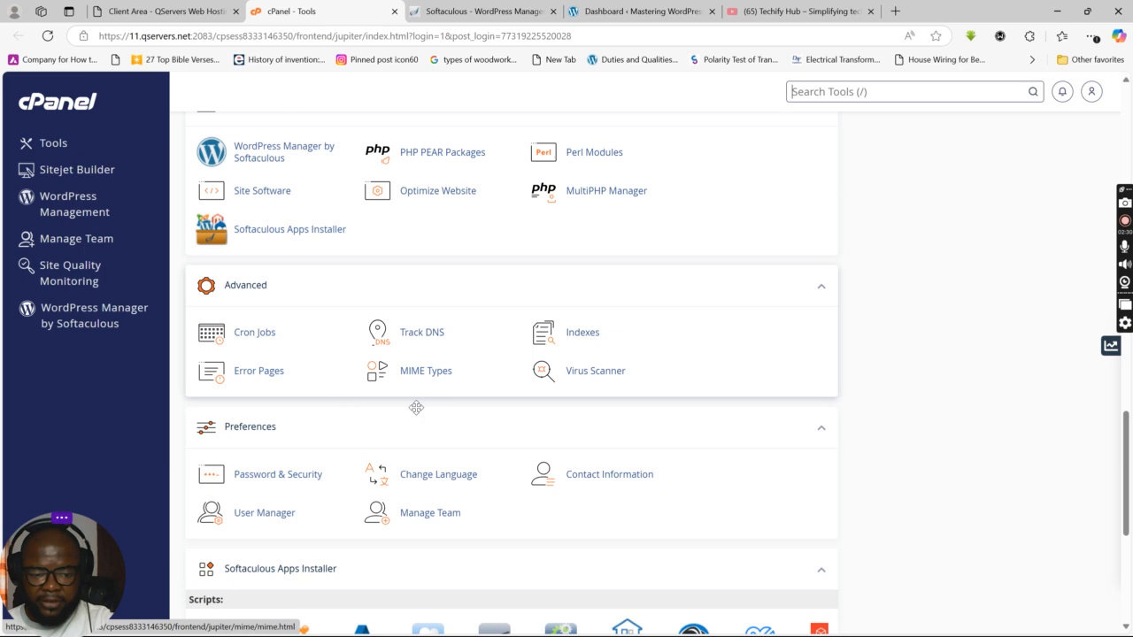
scroll(333, 408, "down", 2)
scroll(352, 507, "down", 1)
key("/")
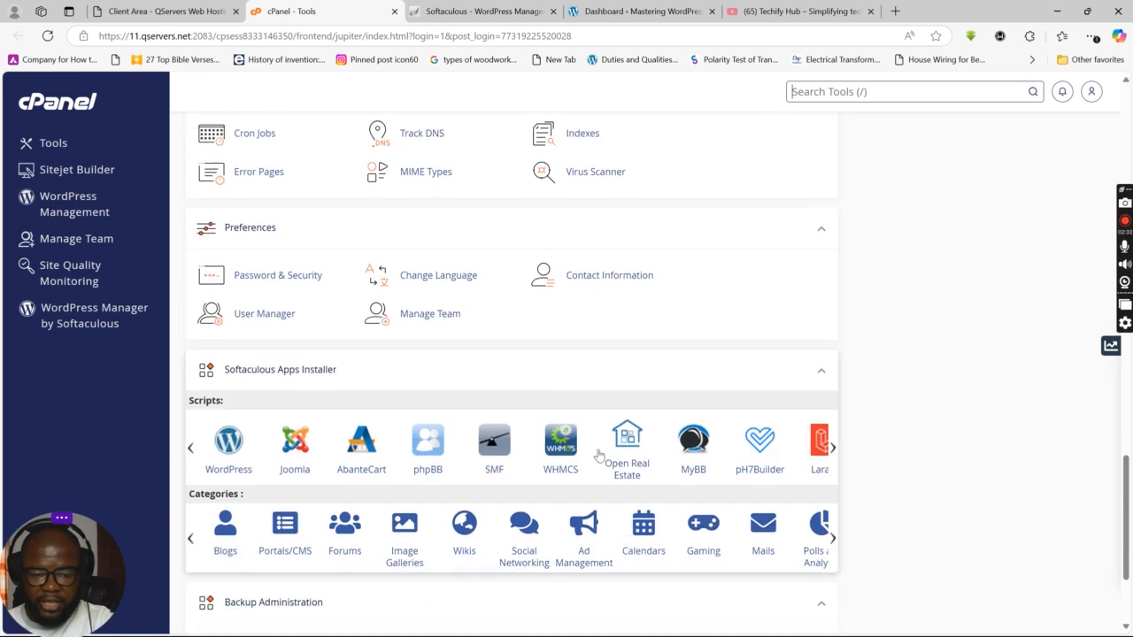
mouse_move(832, 540)
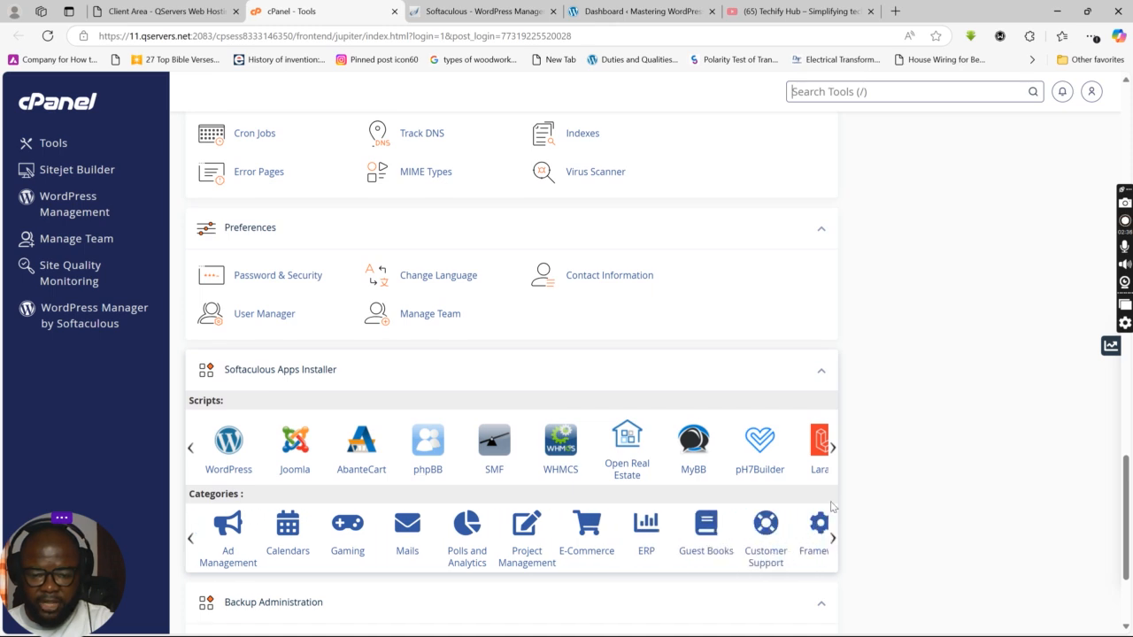
mouse_move(832, 450)
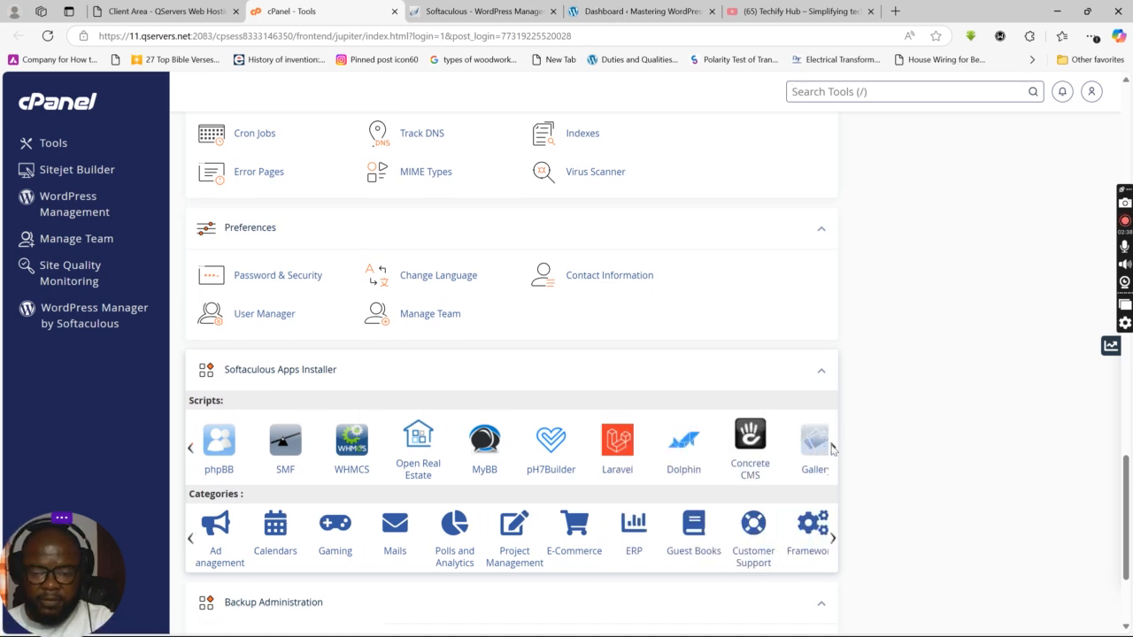
Step: Scroll back to the Email section and open Email Accounts
scroll(646, 307, "up", 1)
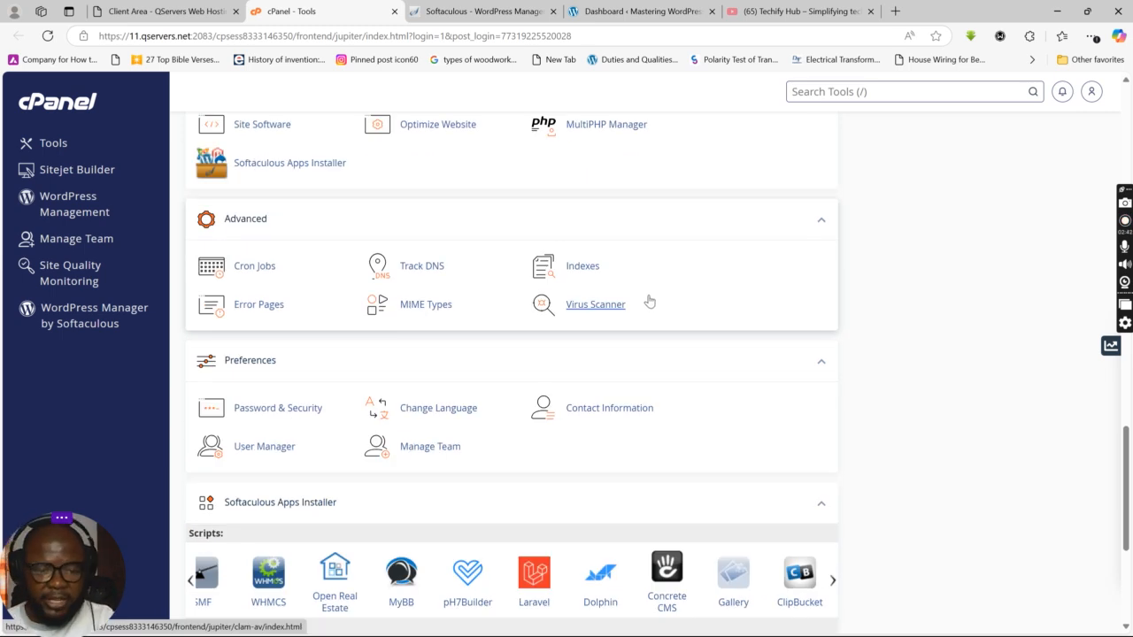
scroll(572, 308, "up", 5)
scroll(570, 304, "up", 10)
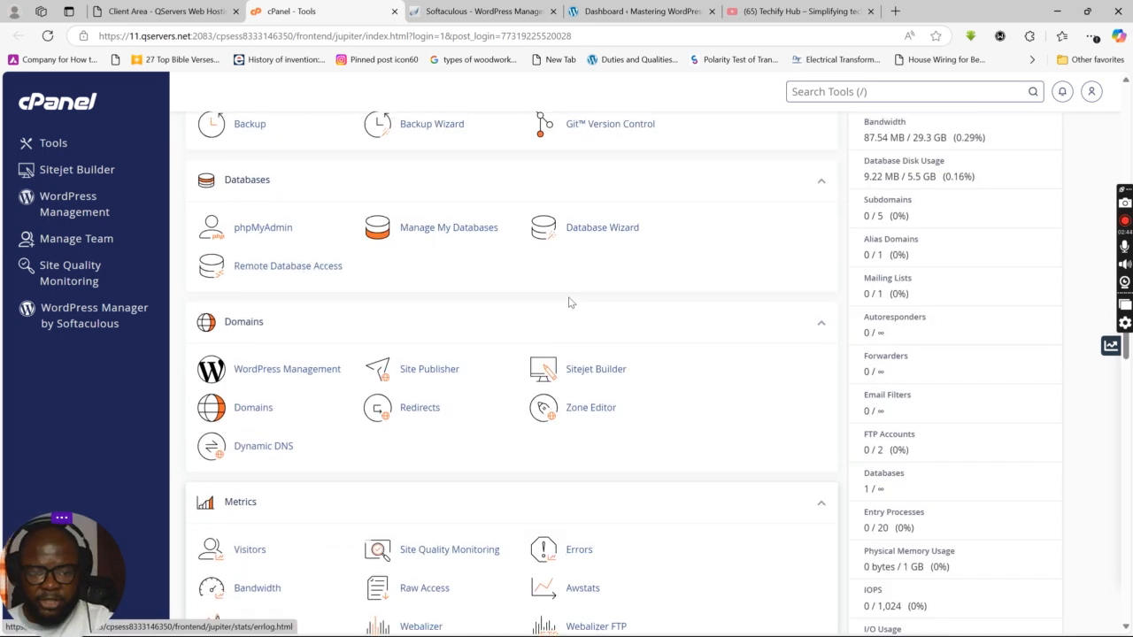
scroll(538, 292, "down", 2)
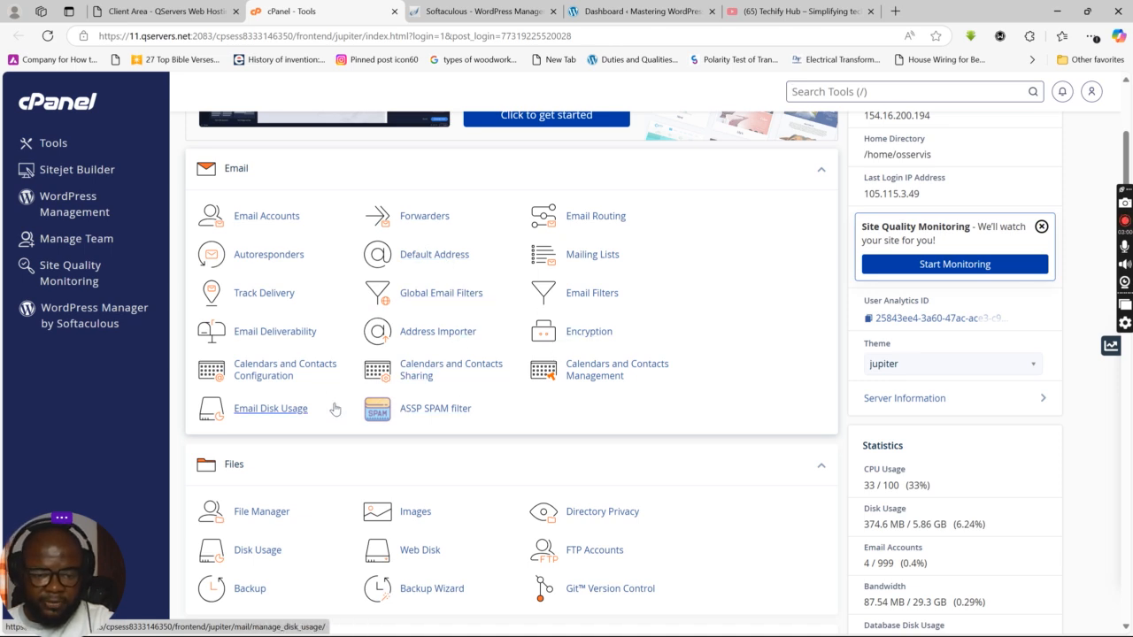
left_click(260, 218)
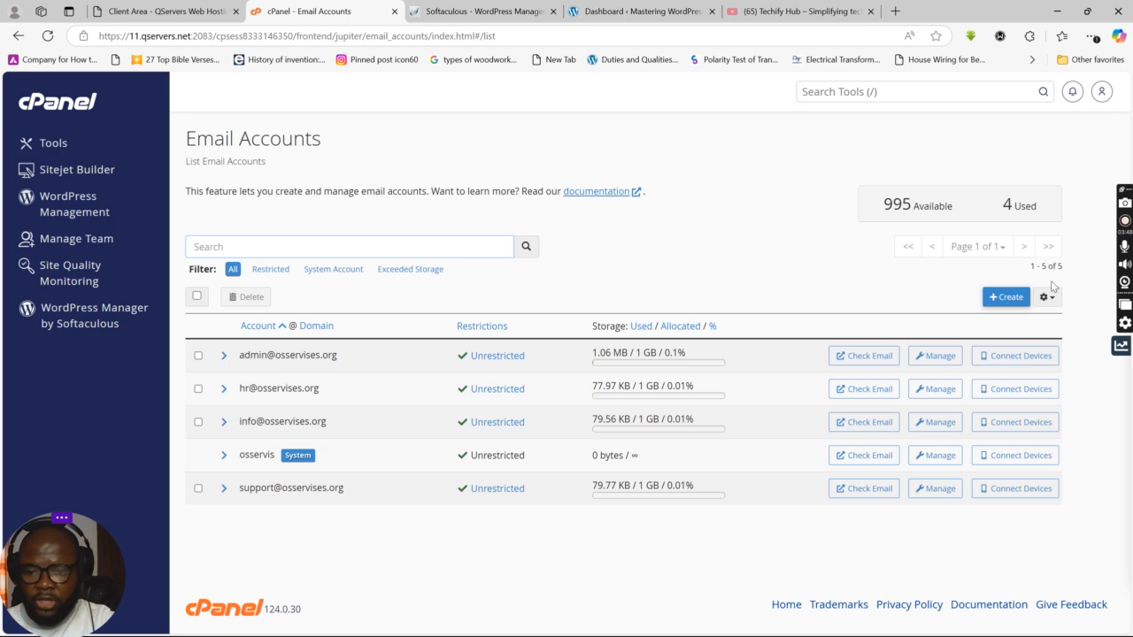
Step: Start a new email account from the Email Accounts list
left_click(997, 300)
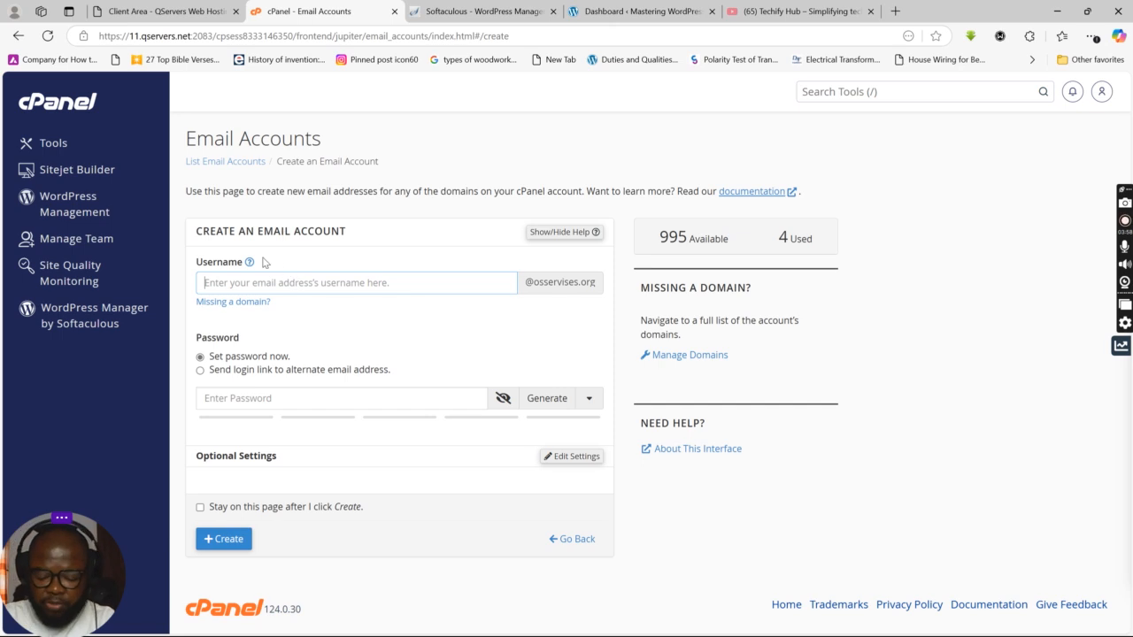
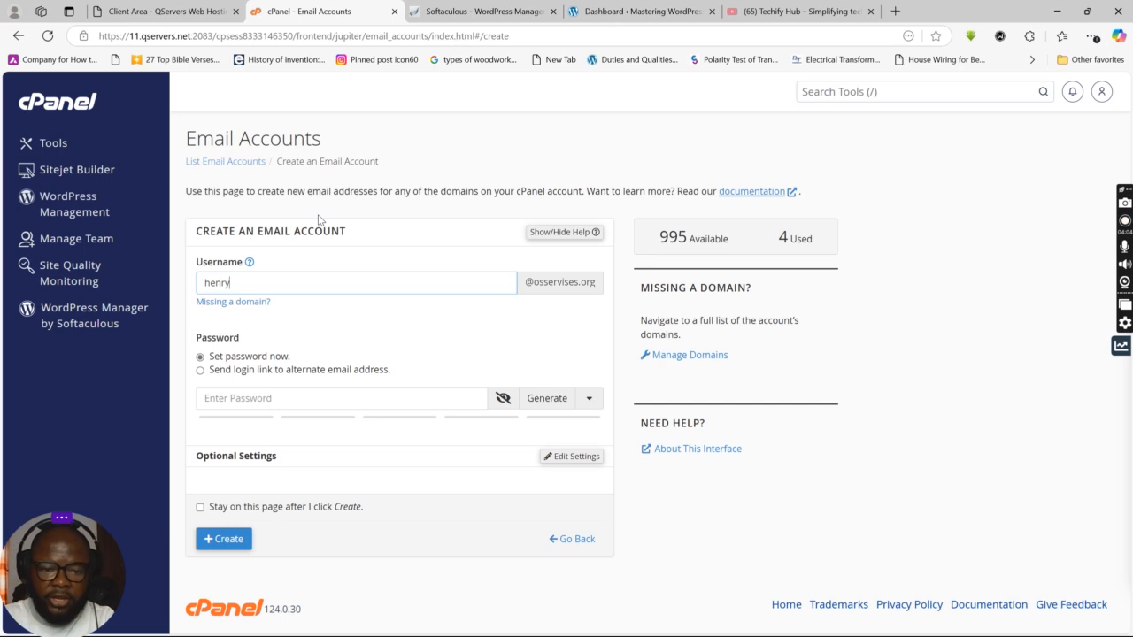
Step: Create the new osservises.org mailbox with a generated strong password, returning to the account list
left_click(319, 401)
left_click(542, 400)
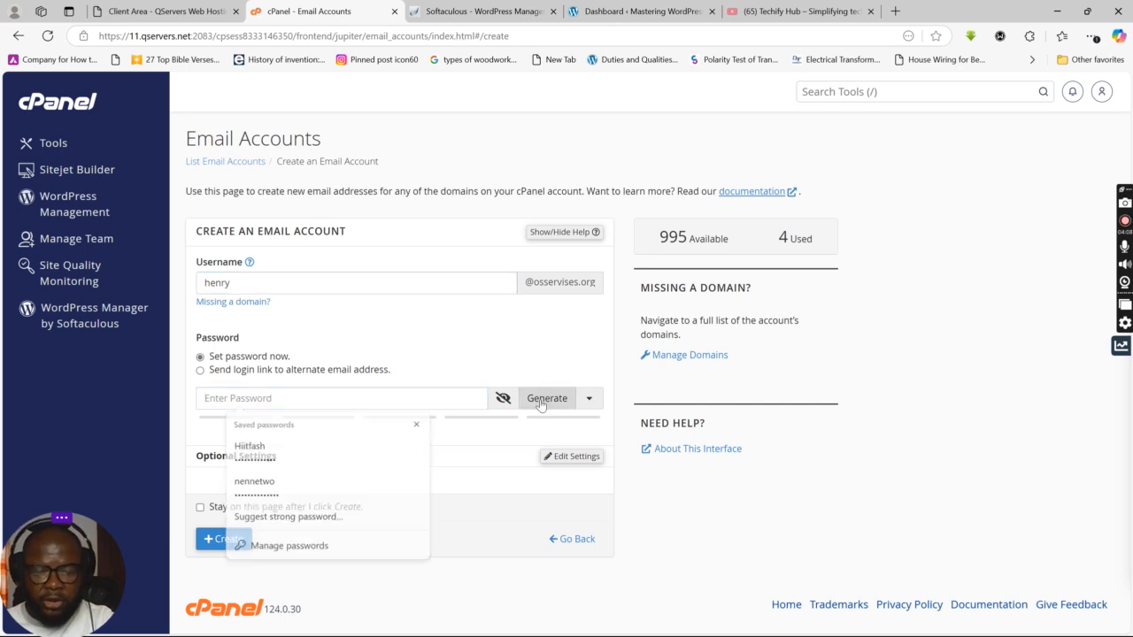
left_click(502, 398)
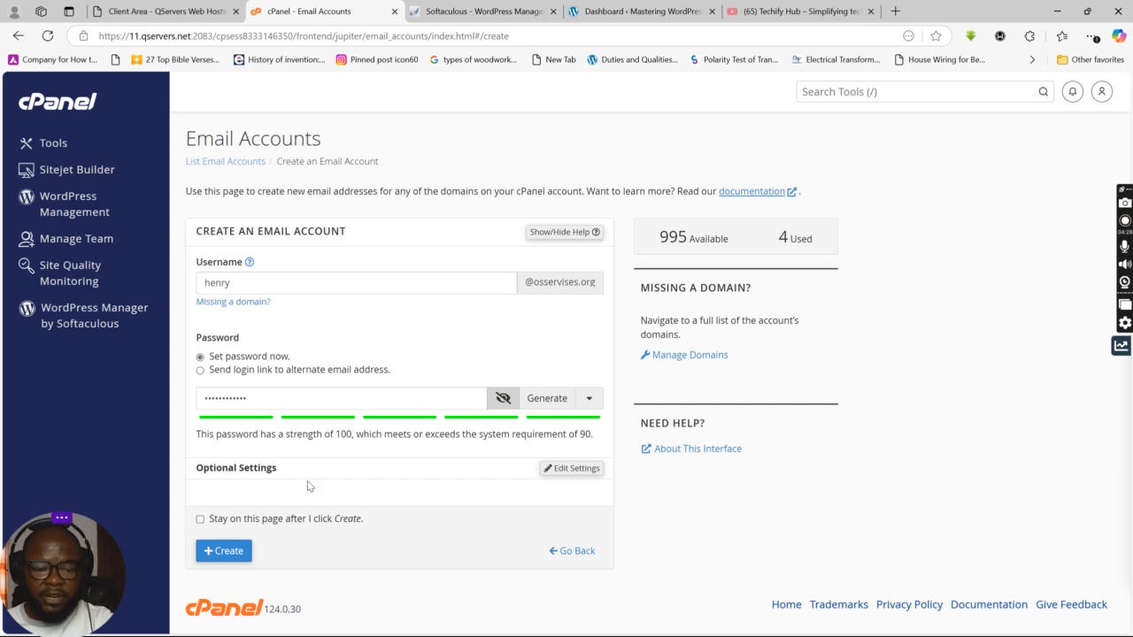
left_click(200, 520)
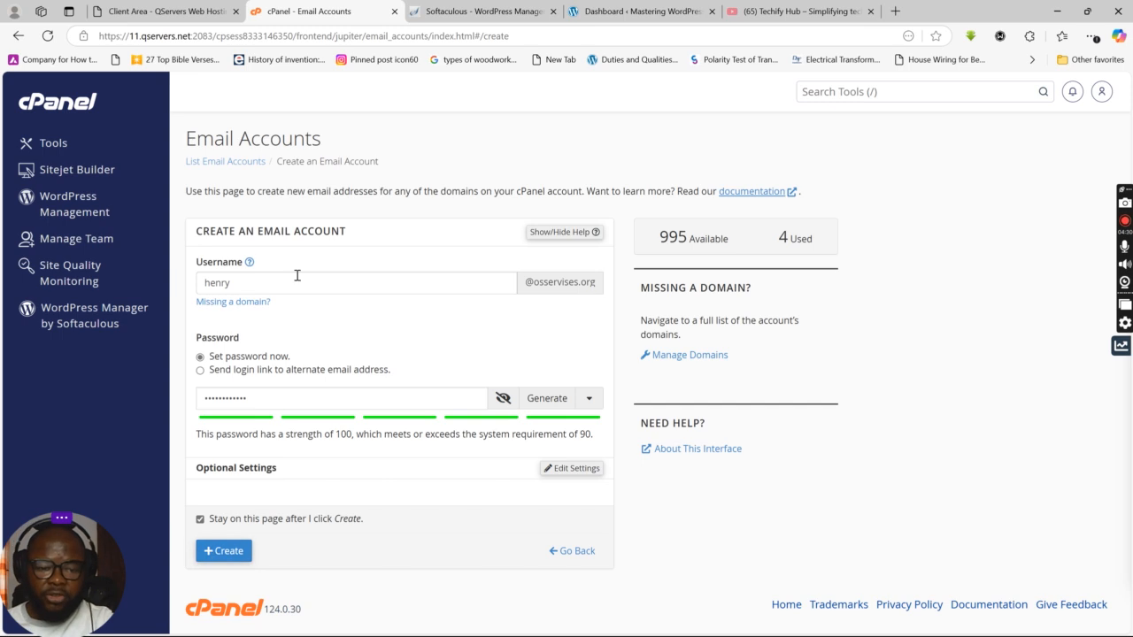
left_click(201, 520)
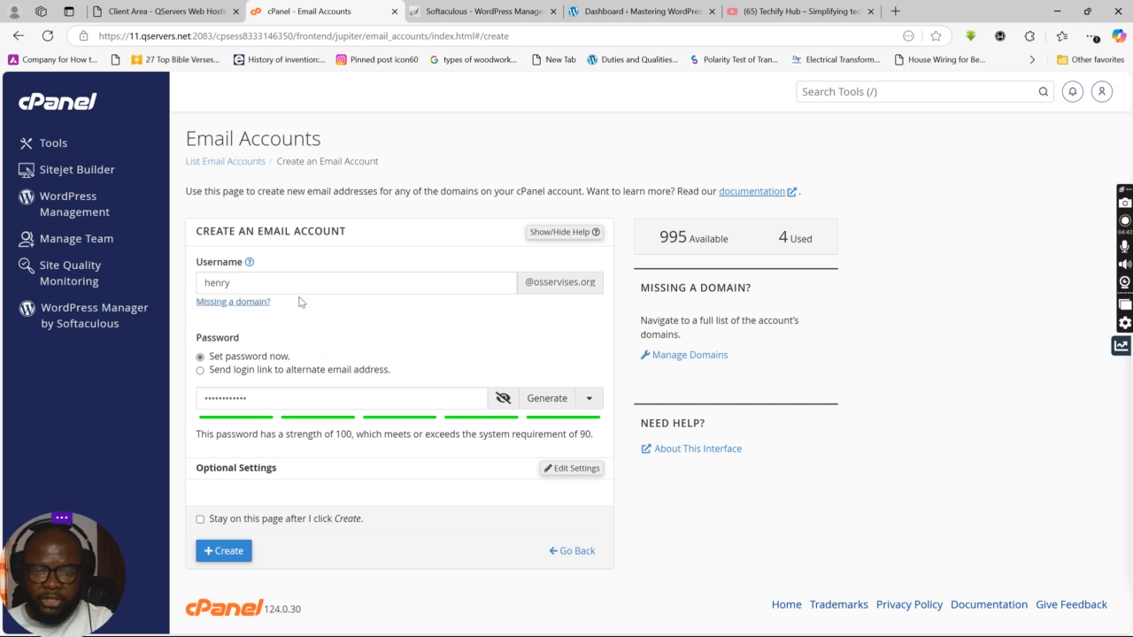
left_click(226, 554)
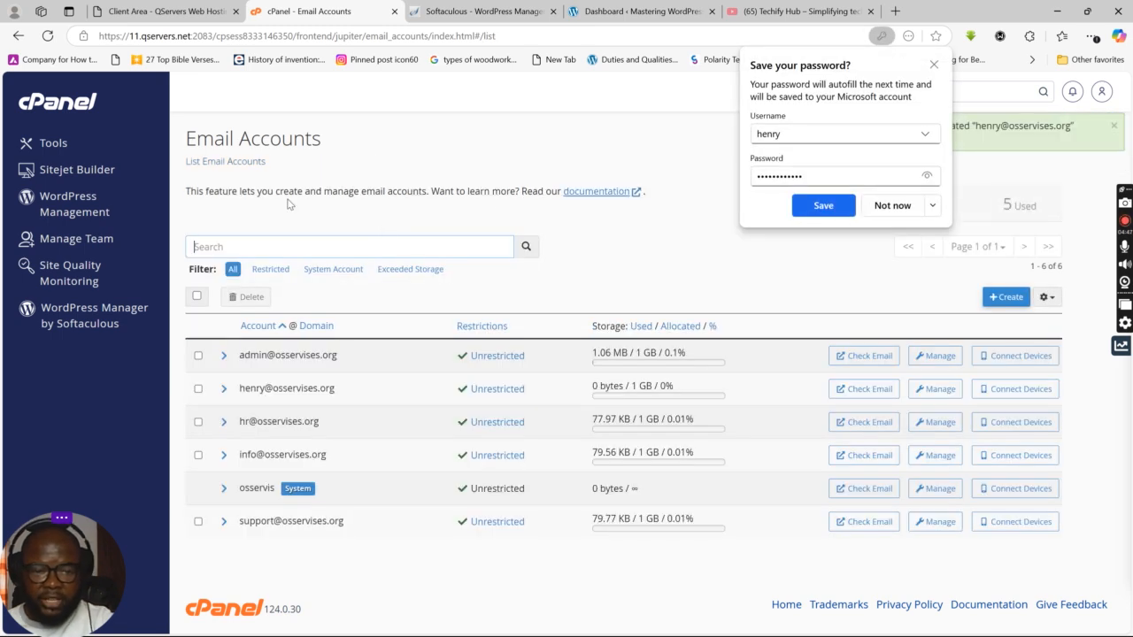
Step: Decline Edge's offer to save the new mailbox password
left_click(933, 64)
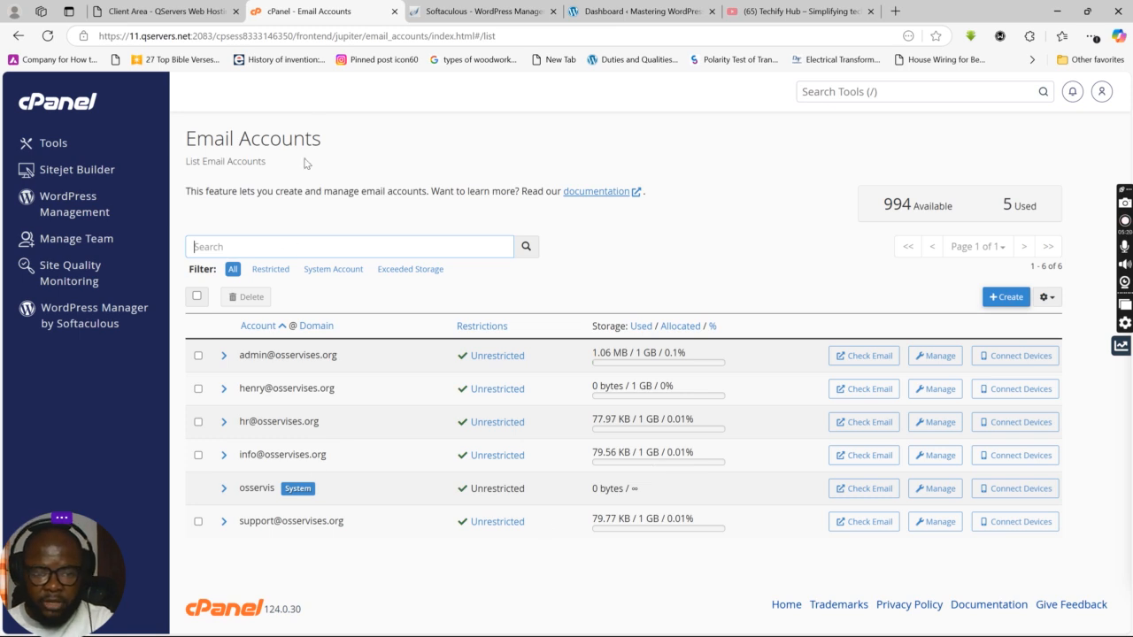
right_click(327, 13)
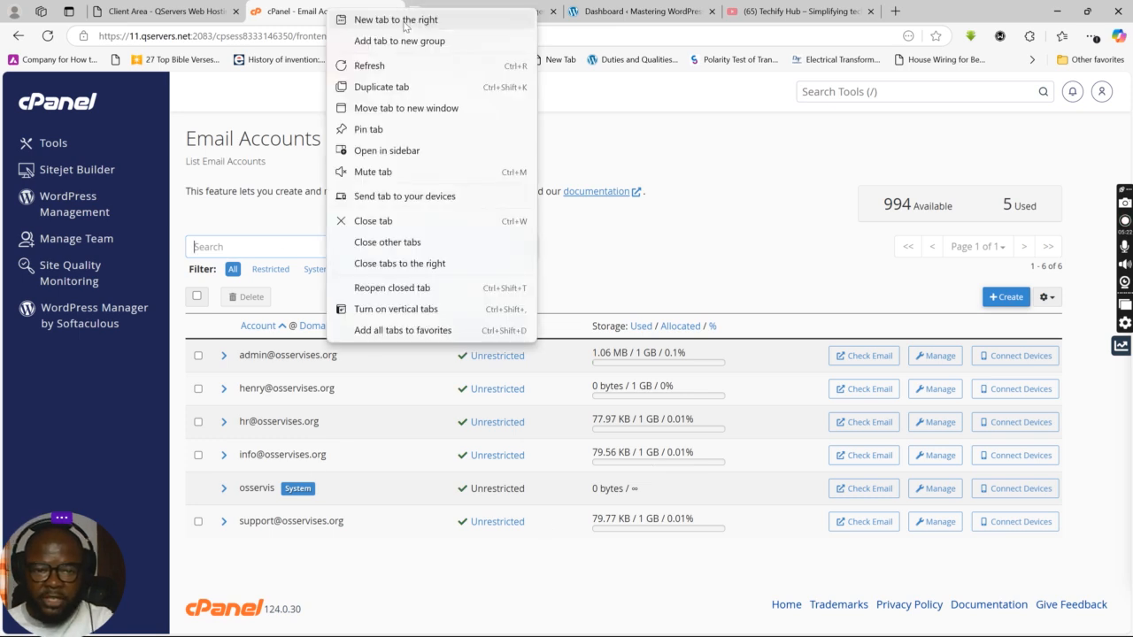
Step: Open a new tab and copy the osservises.org domain from the account list
left_click(405, 19)
left_click(386, 36)
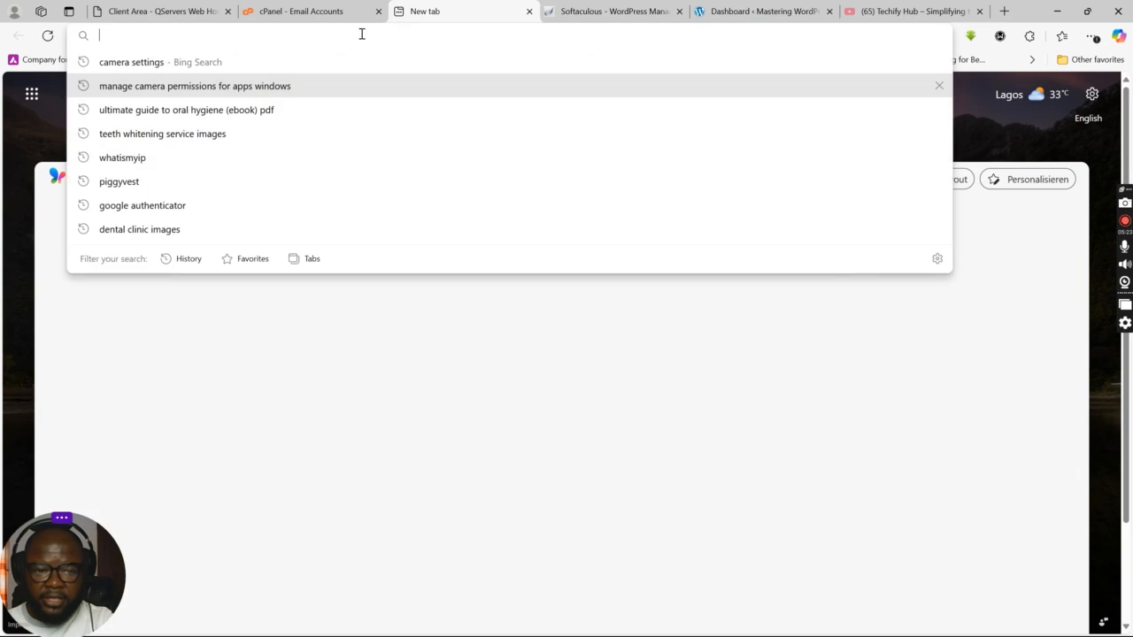
left_click(266, 12)
left_click(174, 12)
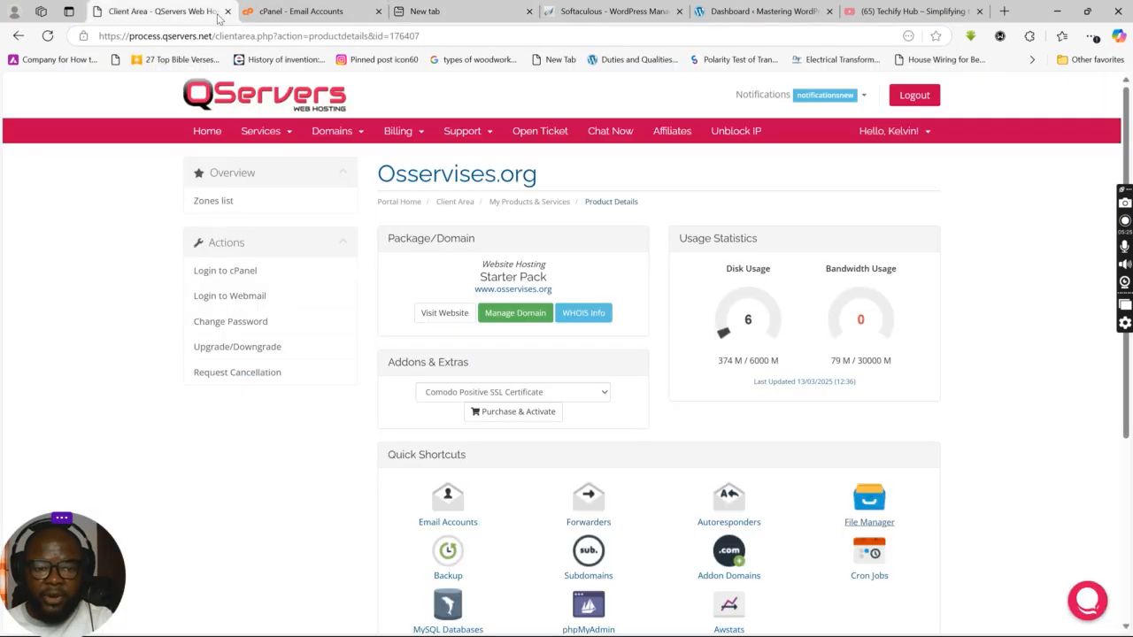
left_click(268, 12)
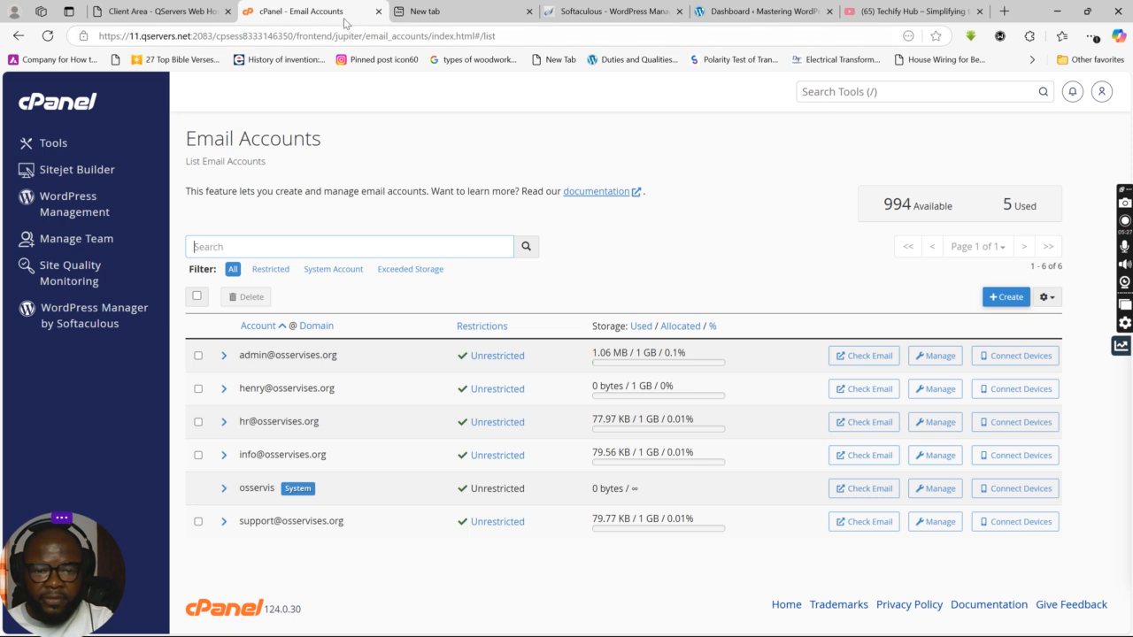
mouse_move(436, 13)
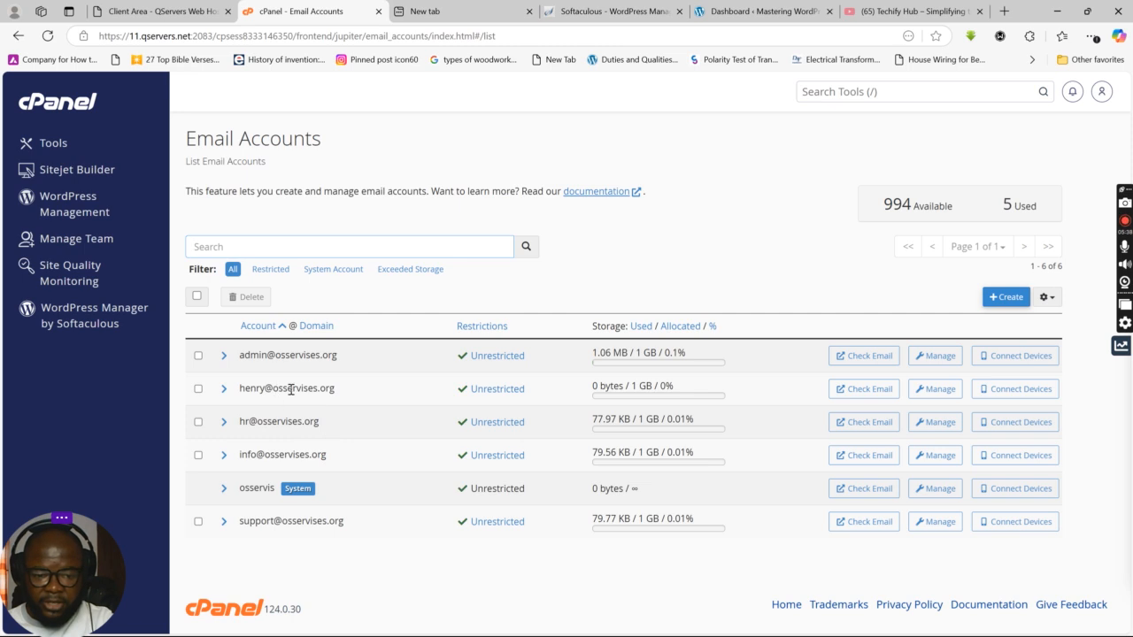
left_click_drag(274, 387, 343, 397)
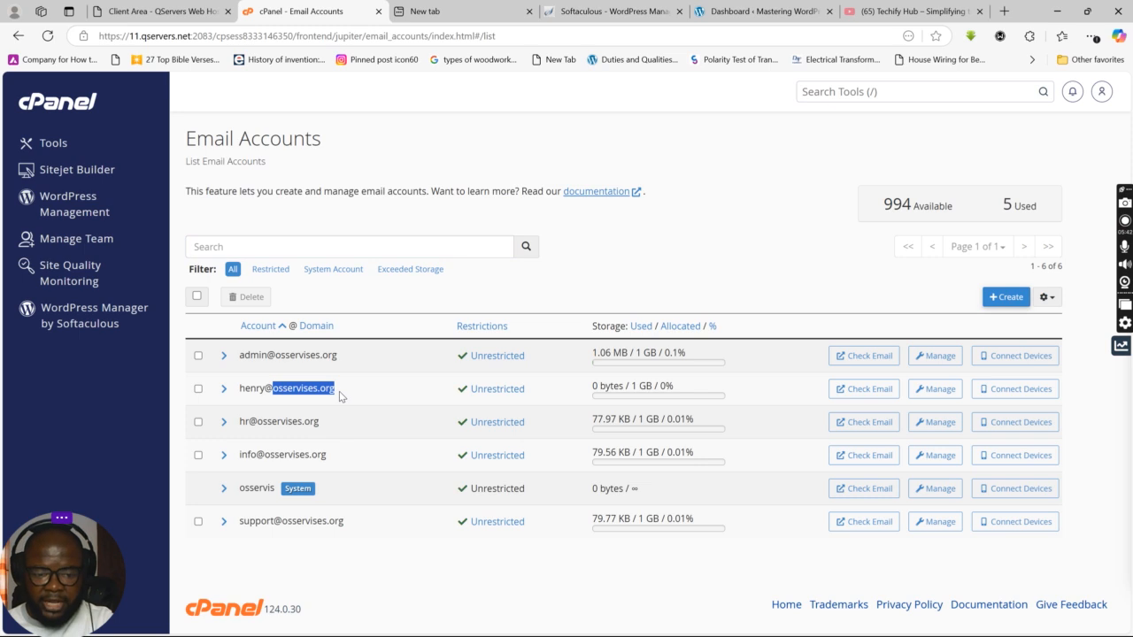
right_click(315, 393)
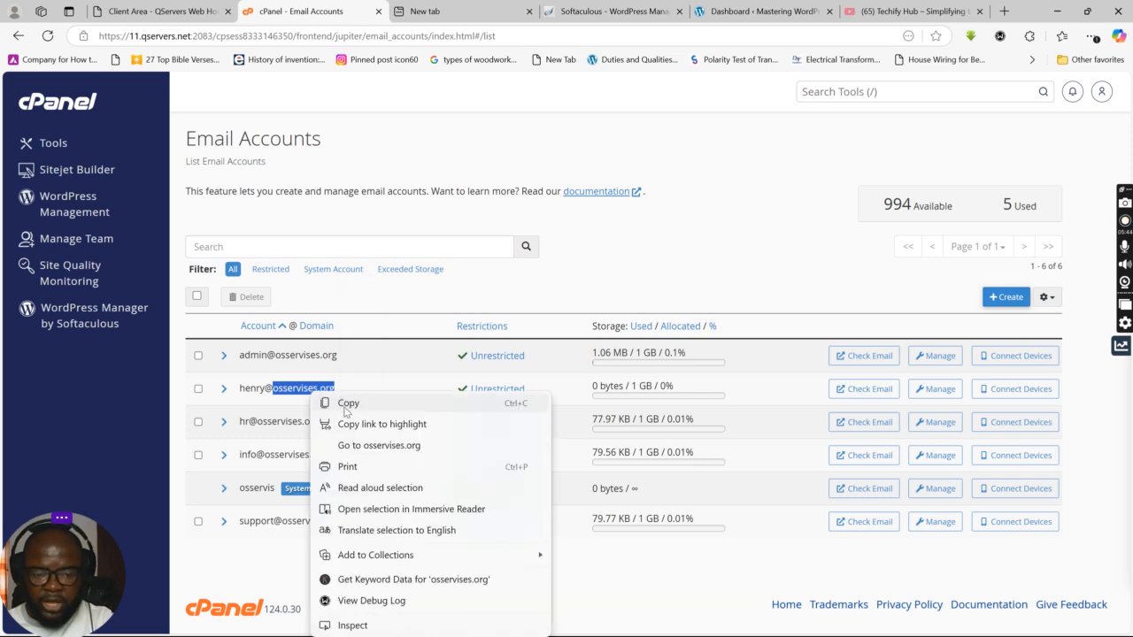
left_click(345, 400)
left_click(445, 10)
left_click(341, 35)
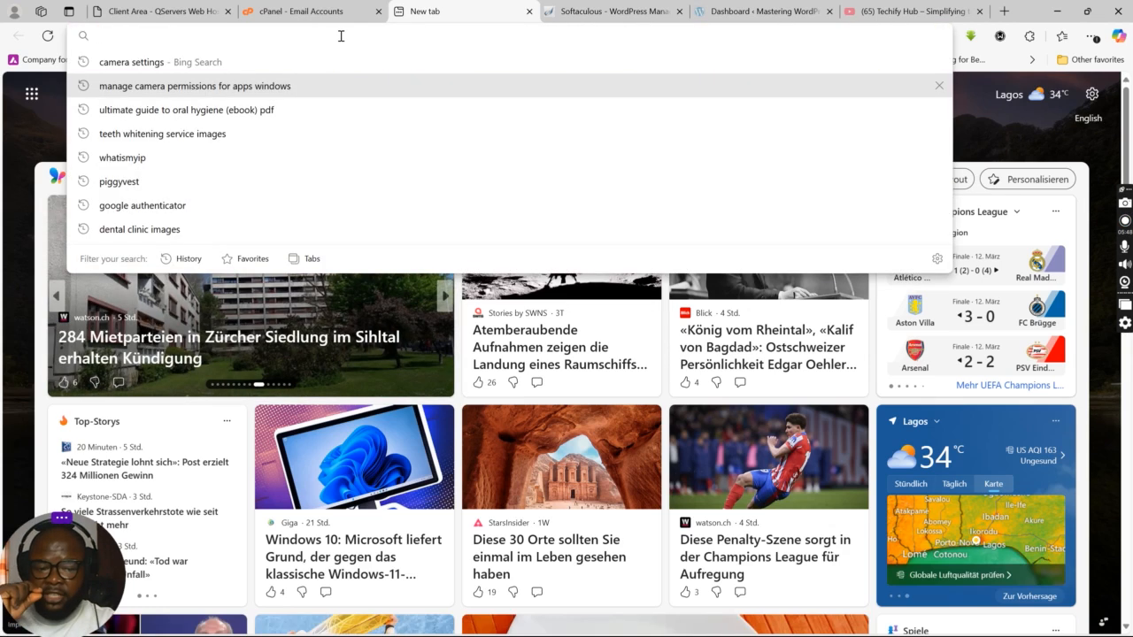
type("https")
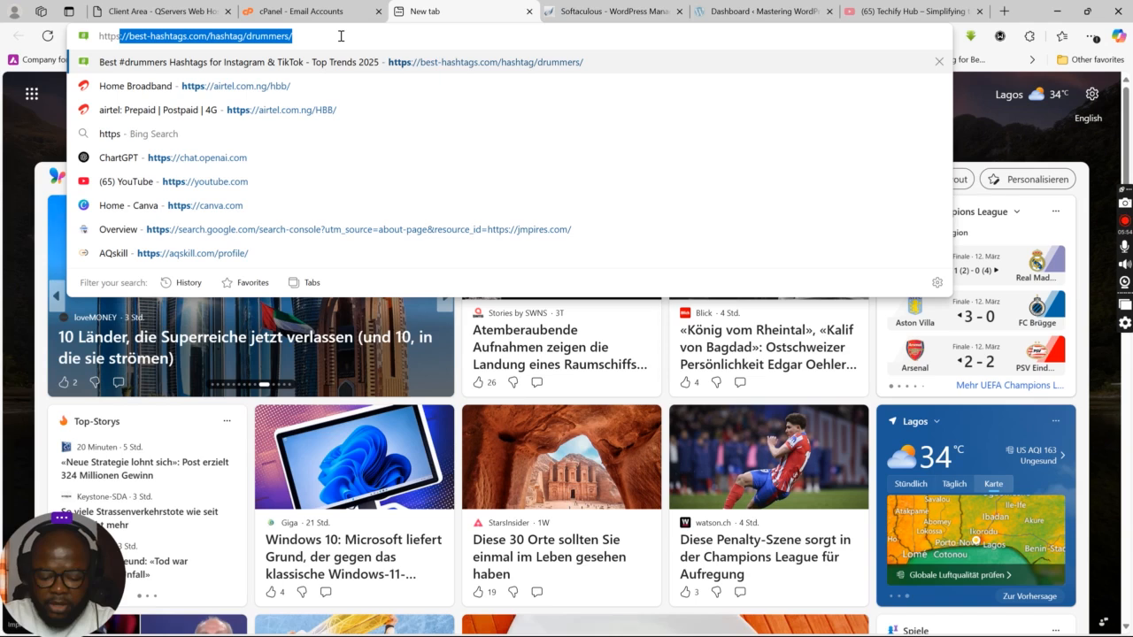
type("://")
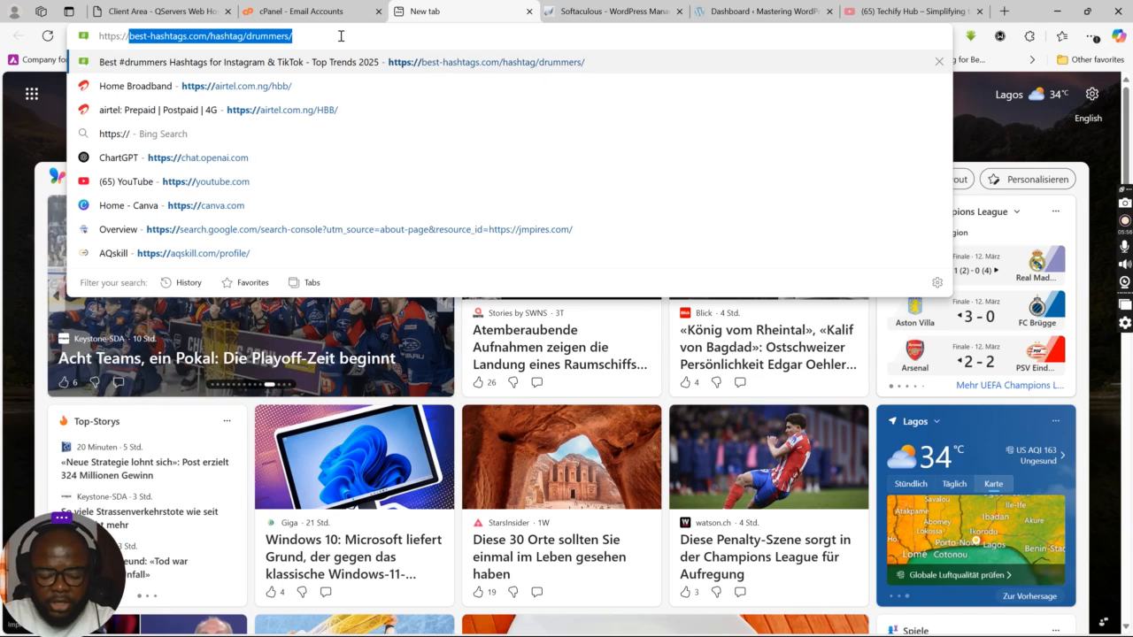
key("ctrl+v")
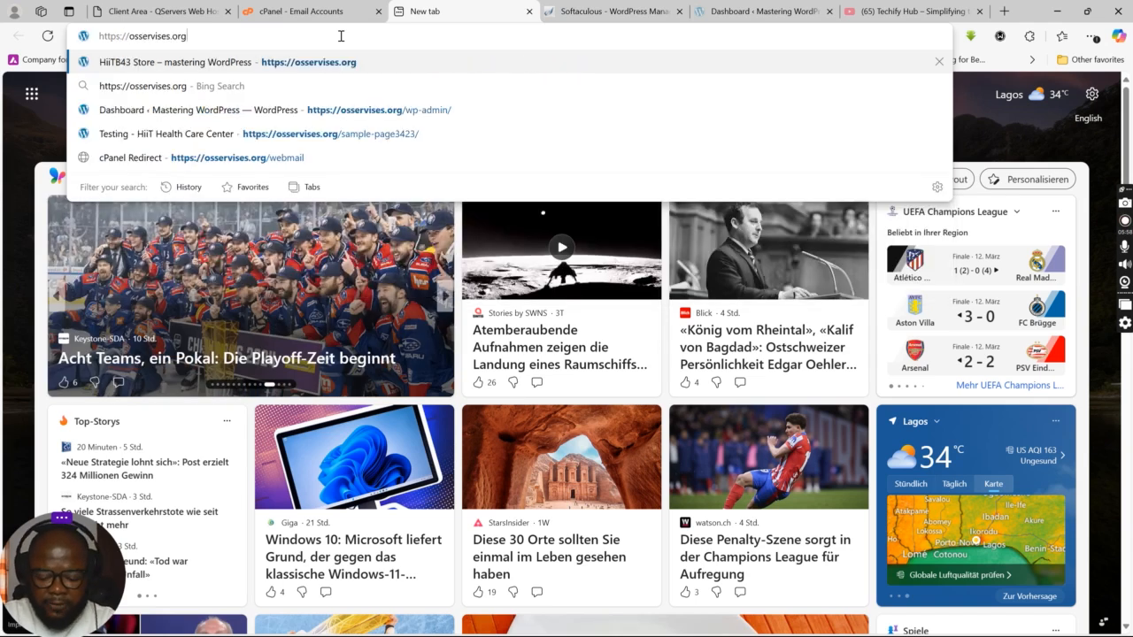
type("/")
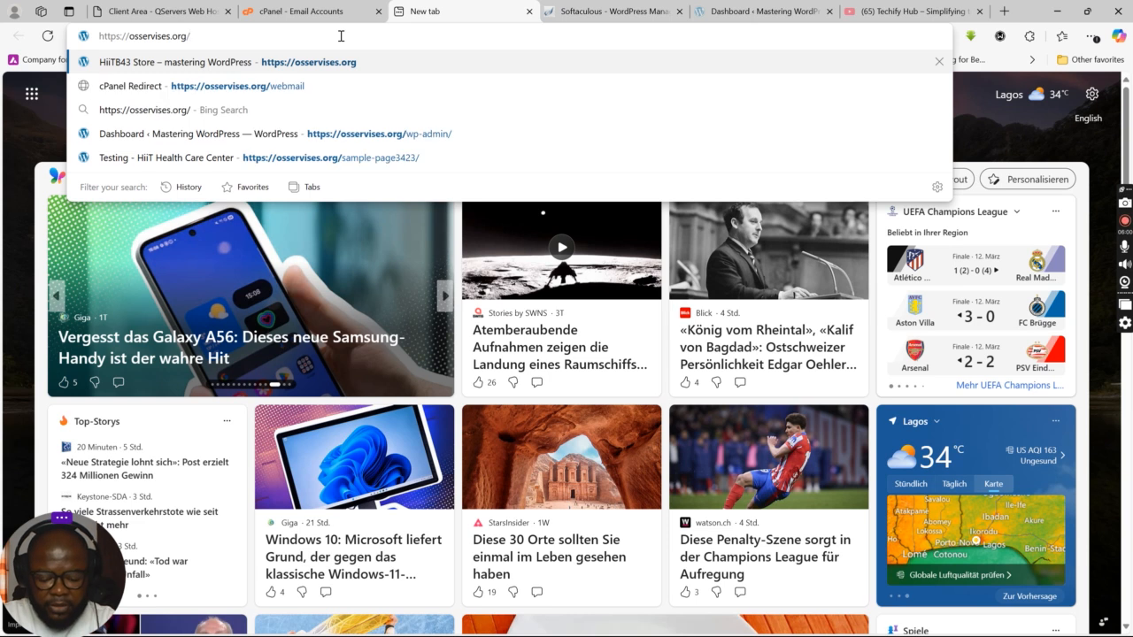
type("webmail")
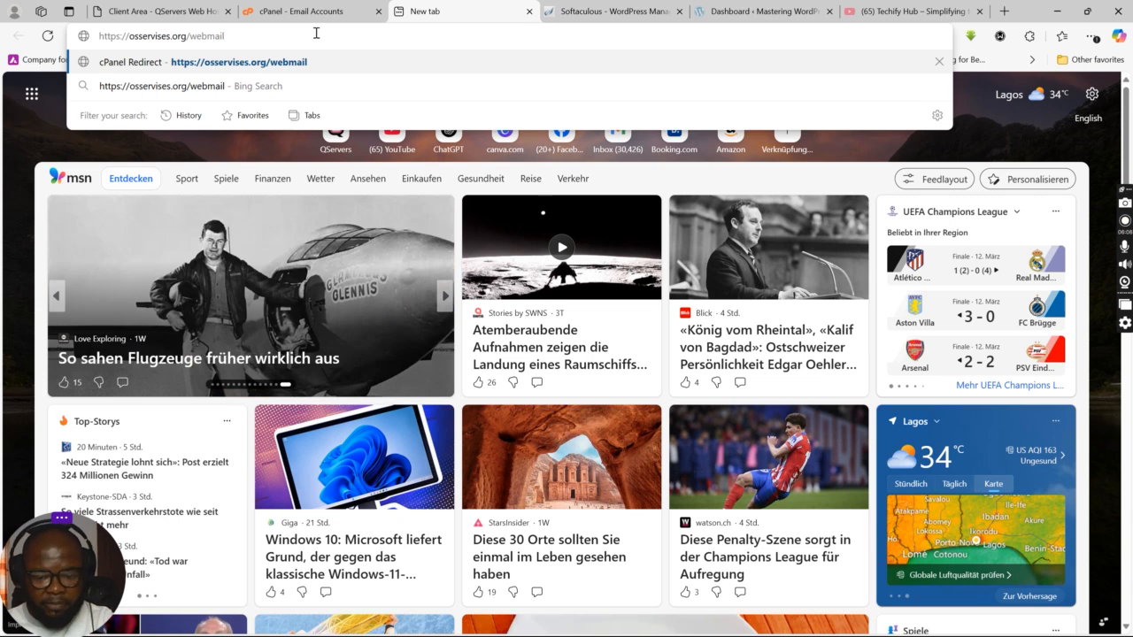
key("Return")
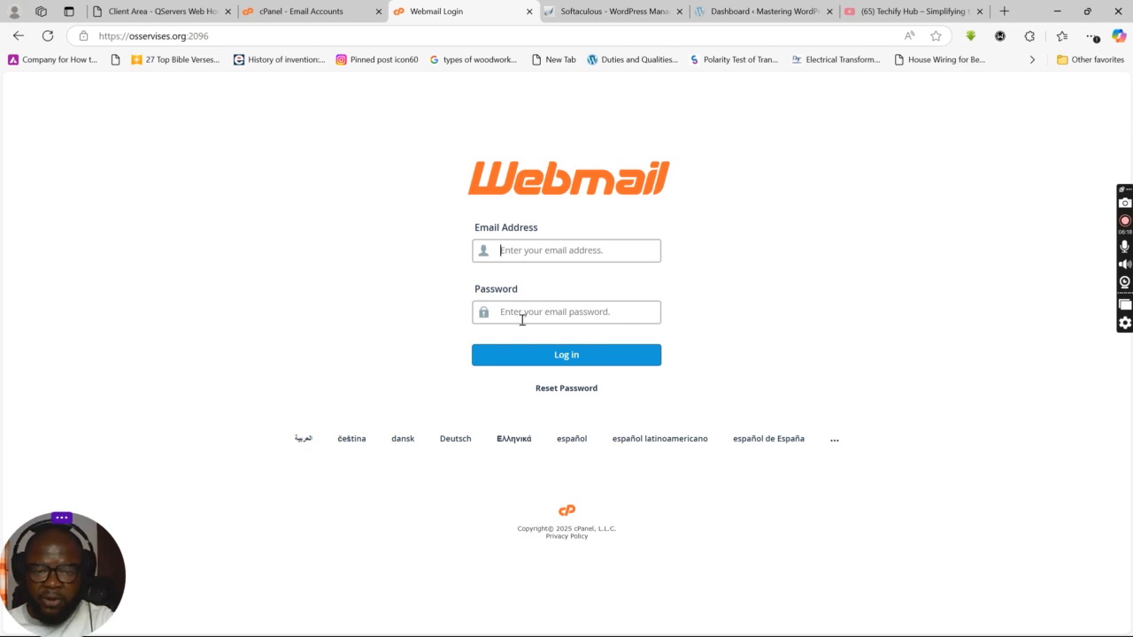
Step: Return to the cPanel account list and clear the selected domain text
left_click(303, 12)
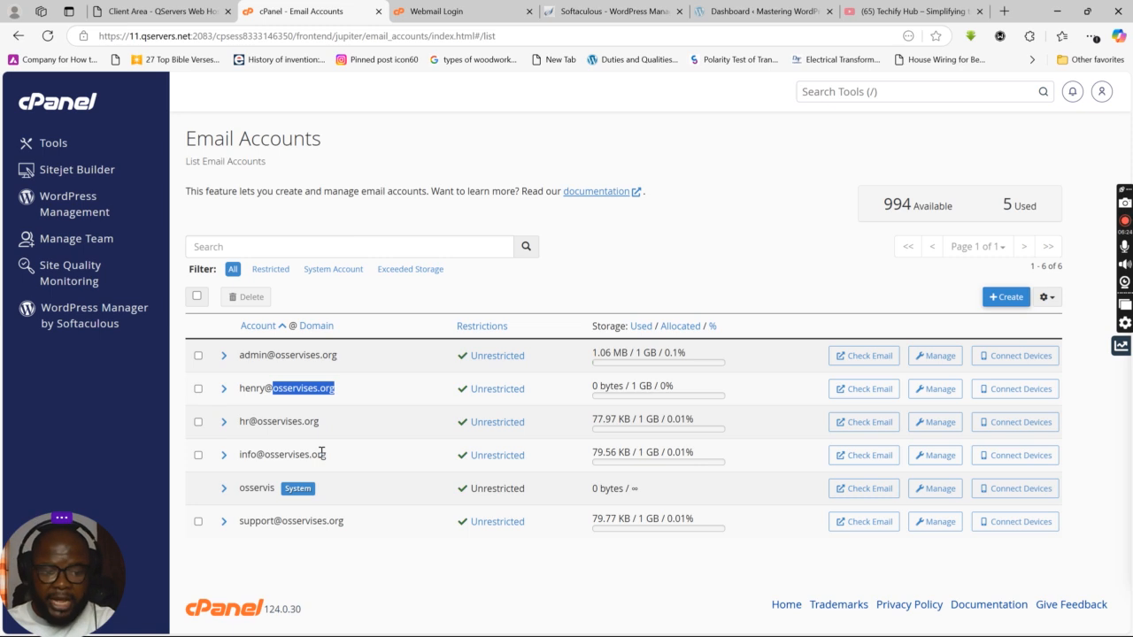
left_click(638, 279)
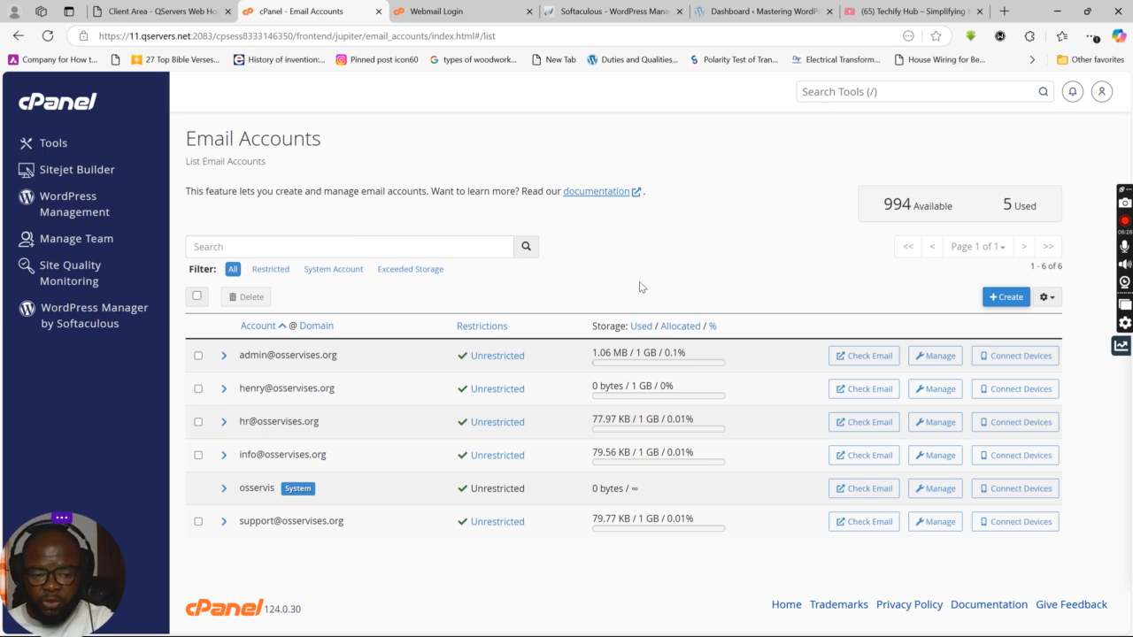
left_click(439, 13)
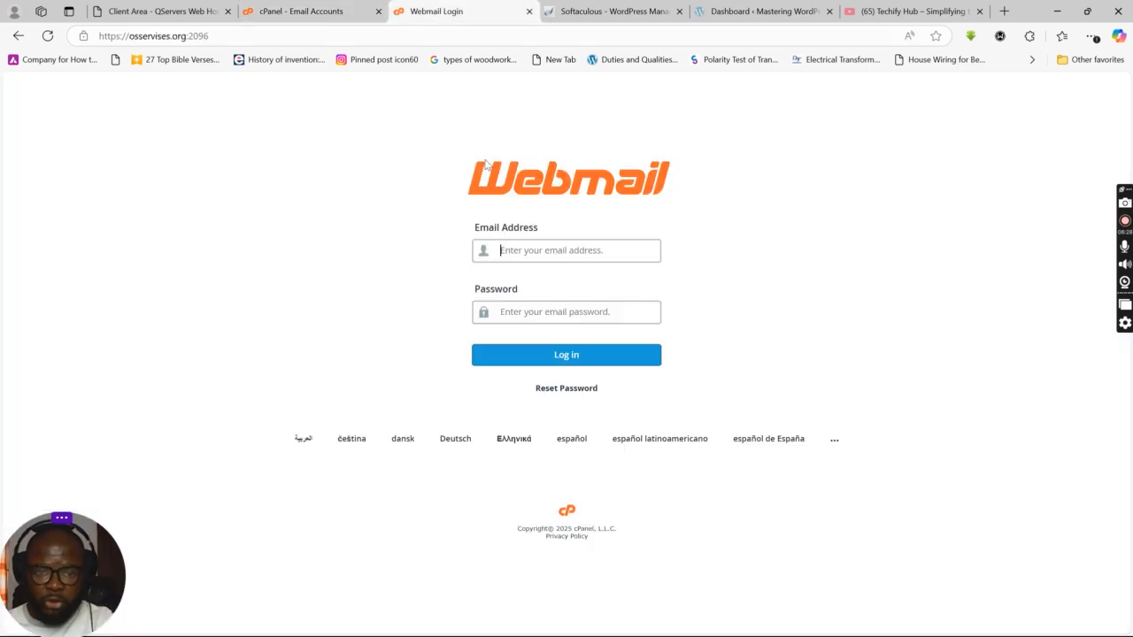
left_click(306, 18)
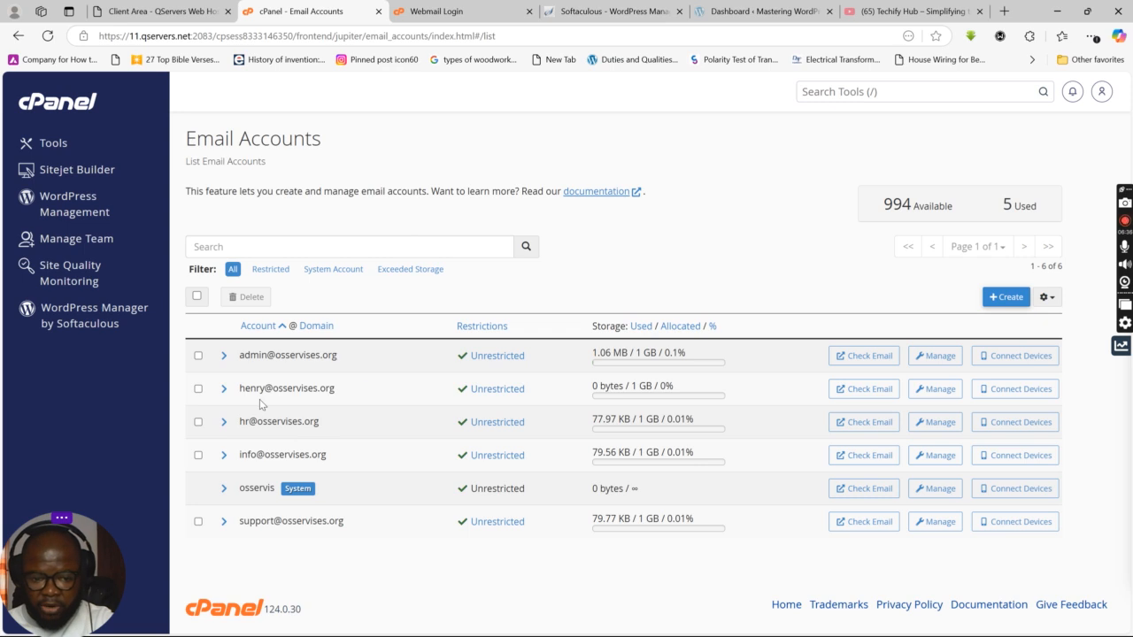
Step: Generate a new strong password for the second mailbox and copy it
left_click(934, 391)
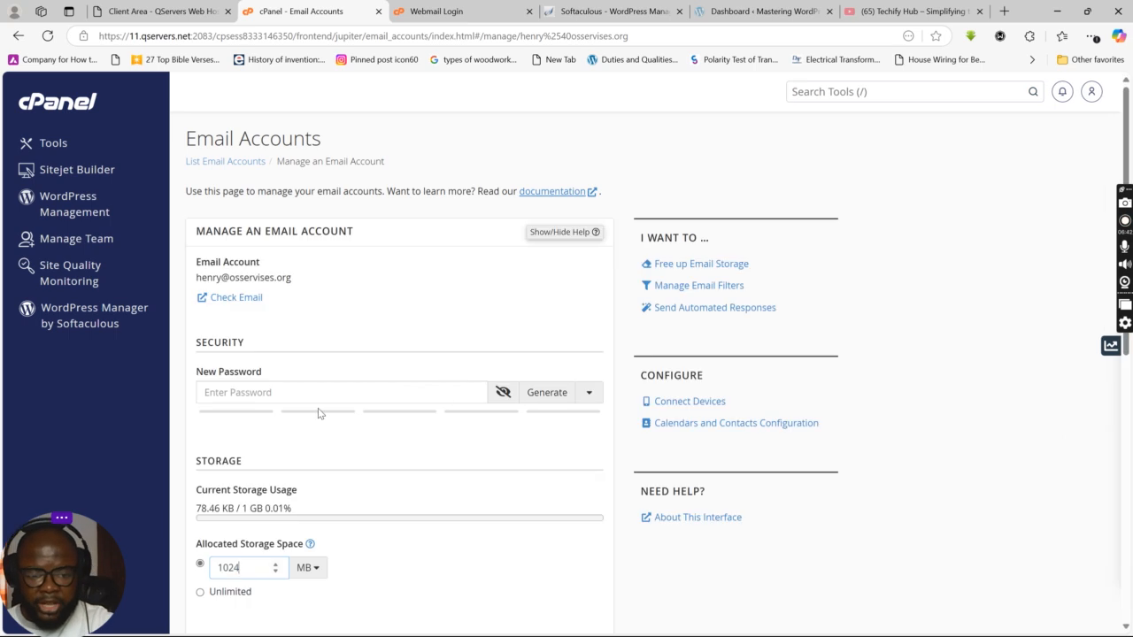
left_click(289, 393)
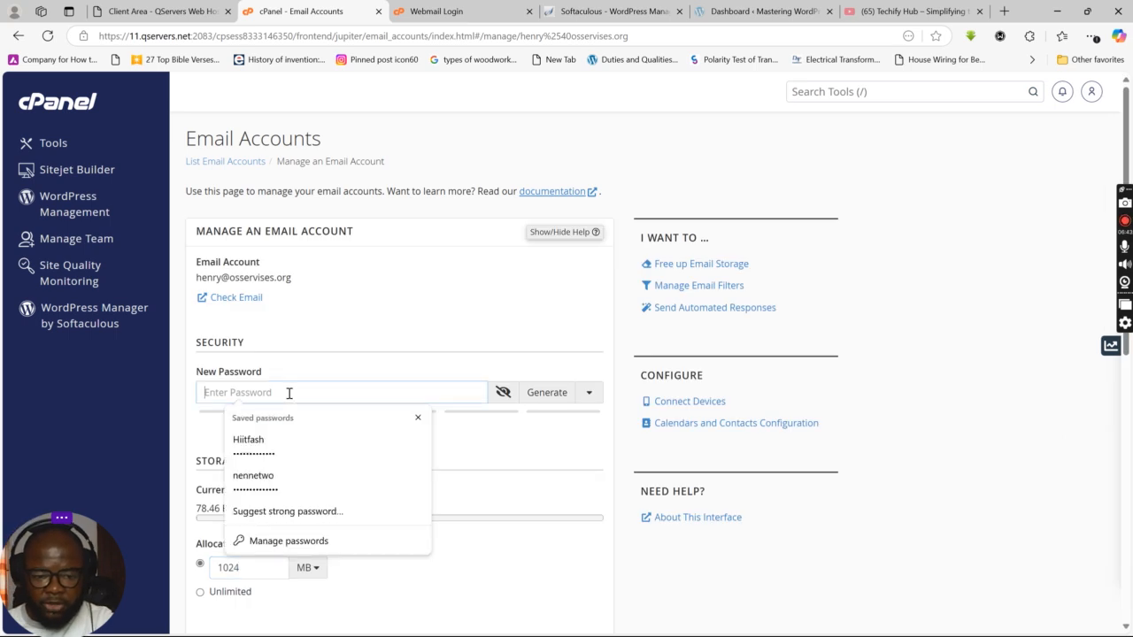
left_click(544, 392)
left_click_drag(343, 384, 202, 396)
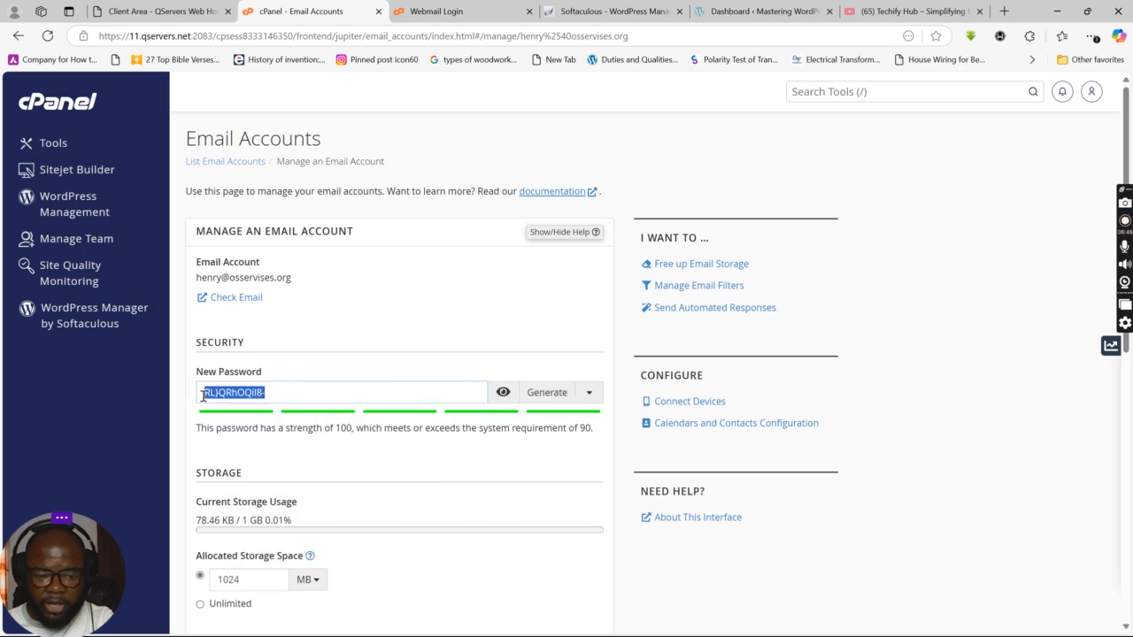
right_click(217, 397)
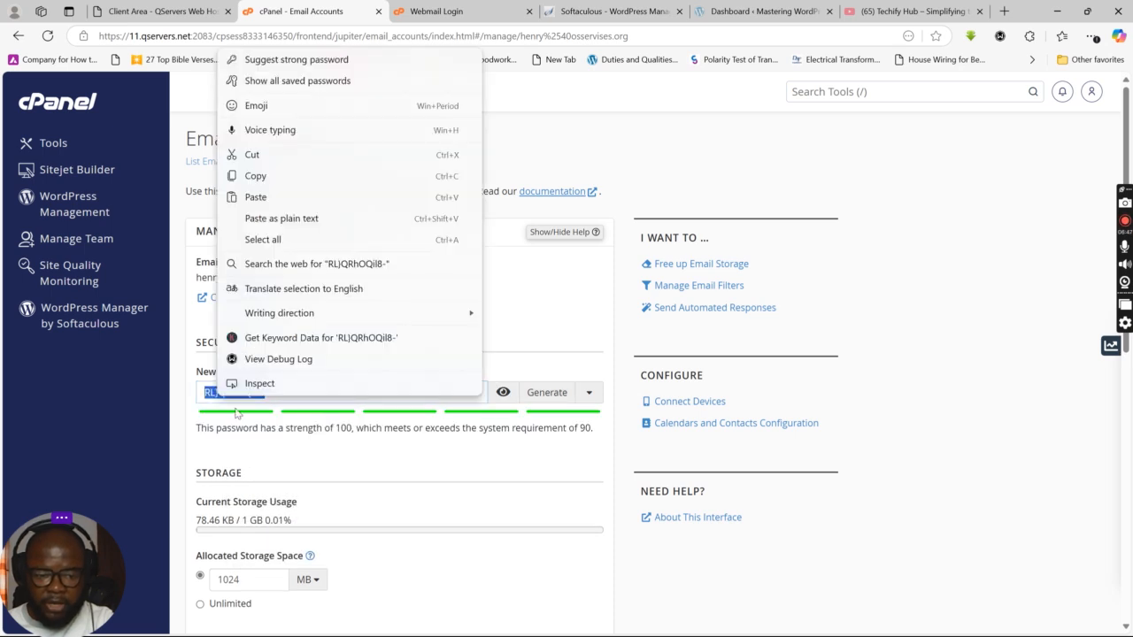
left_click(266, 174)
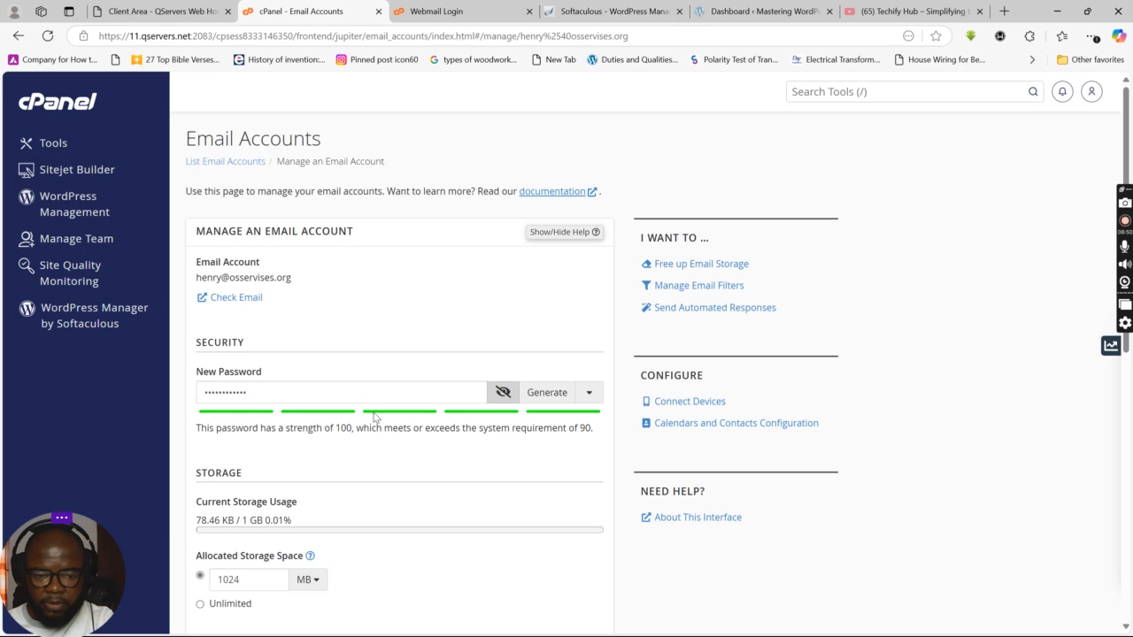
Step: Keep the 1024 MB storage limit and save the updated account settings
scroll(403, 483, "down", 5)
scroll(321, 486, "up", 2)
scroll(292, 447, "down", 2)
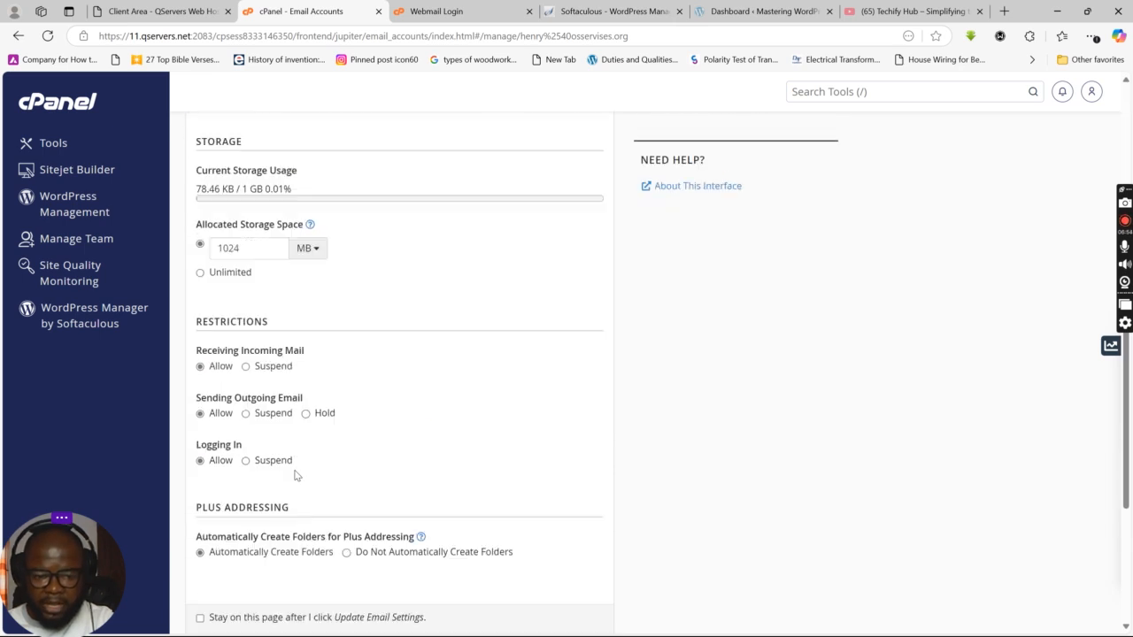
scroll(298, 502, "up", 2)
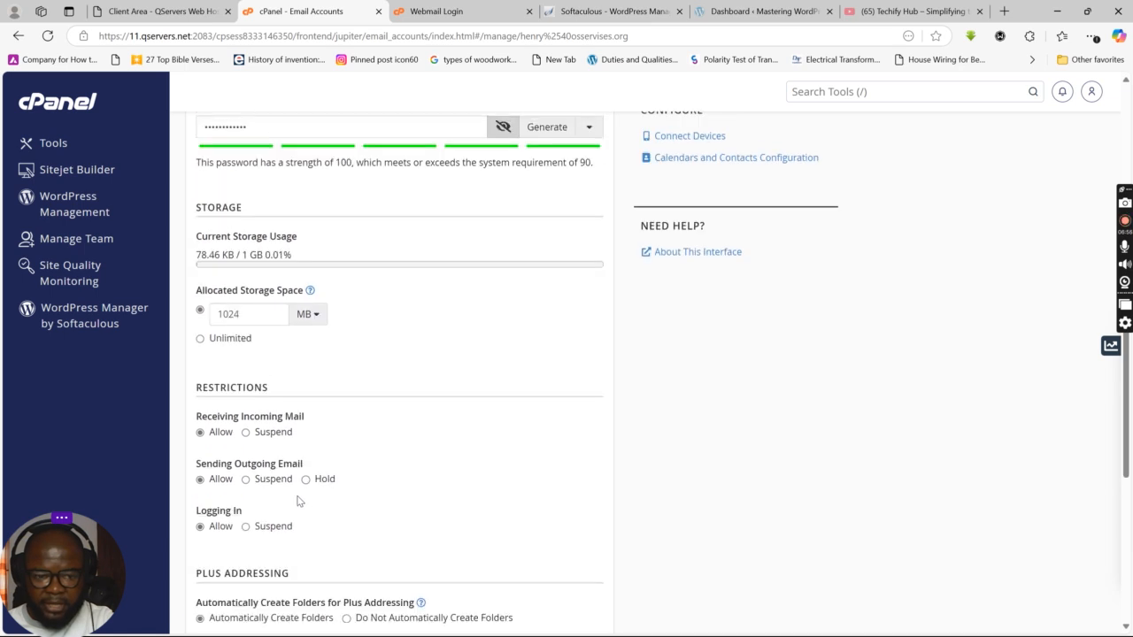
left_click(201, 340)
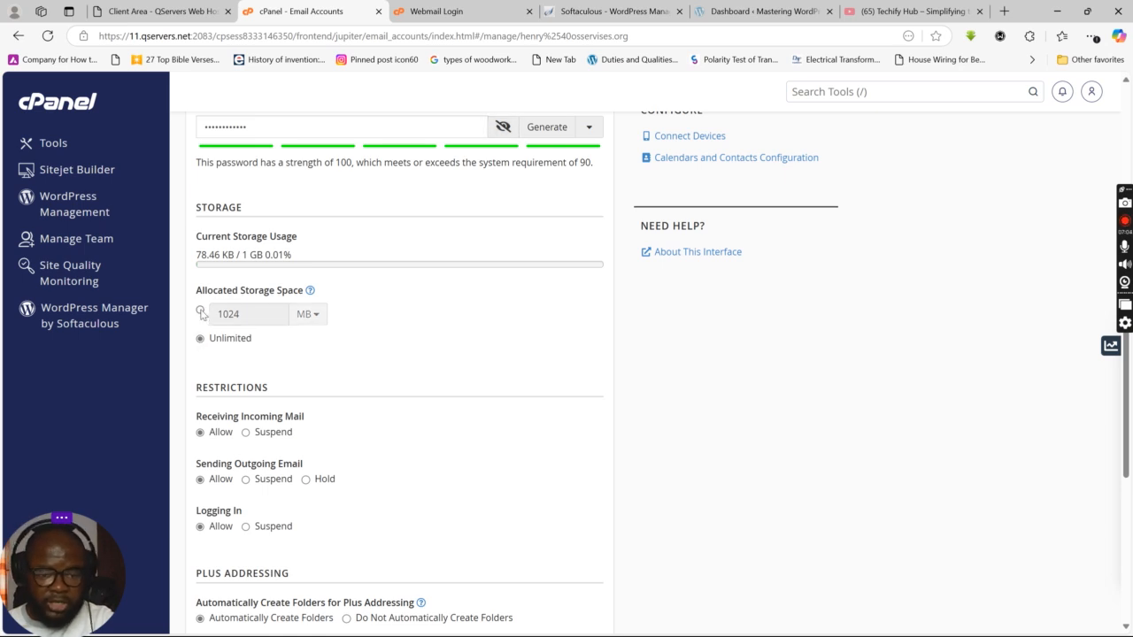
left_click(201, 312)
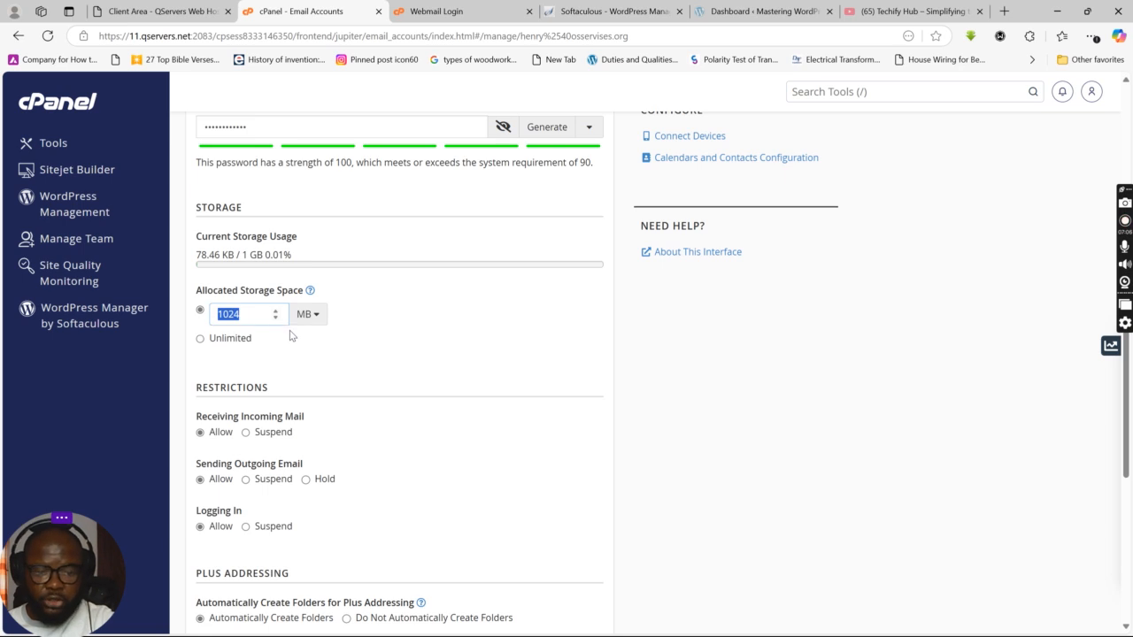
scroll(301, 373, "down", 2)
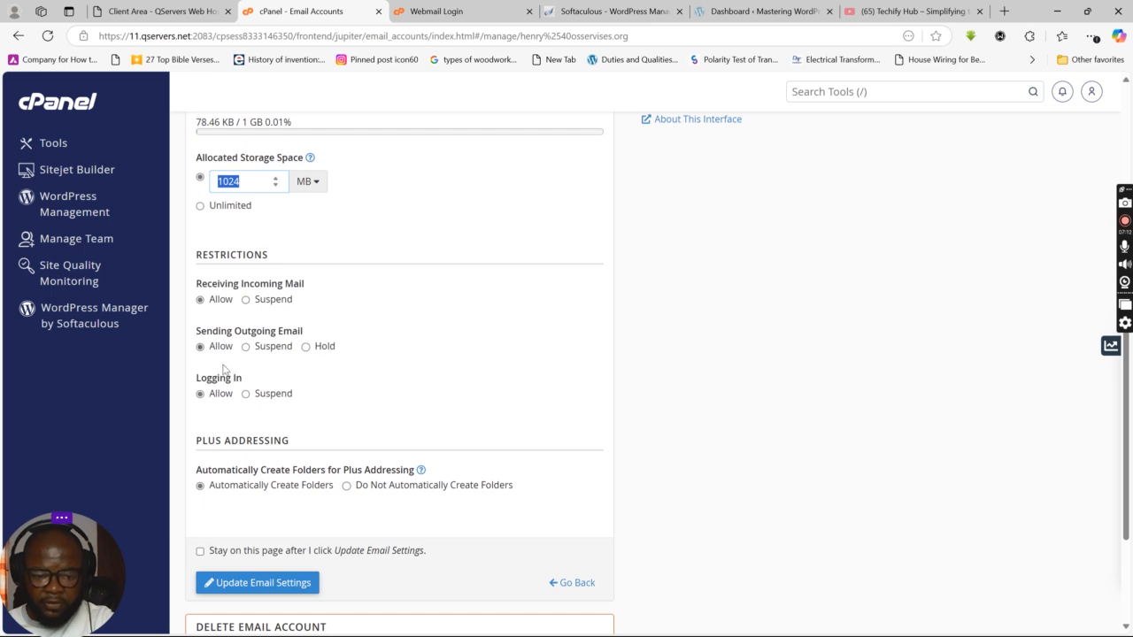
scroll(273, 469, "down", 2)
scroll(271, 471, "down", 1)
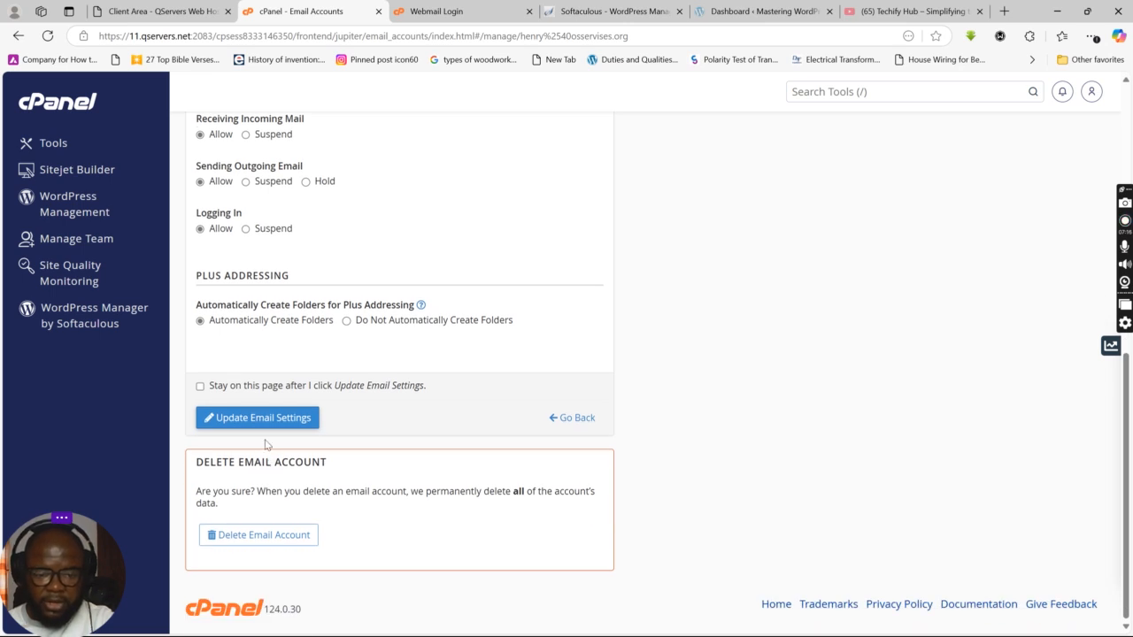
scroll(265, 449, "up", 5)
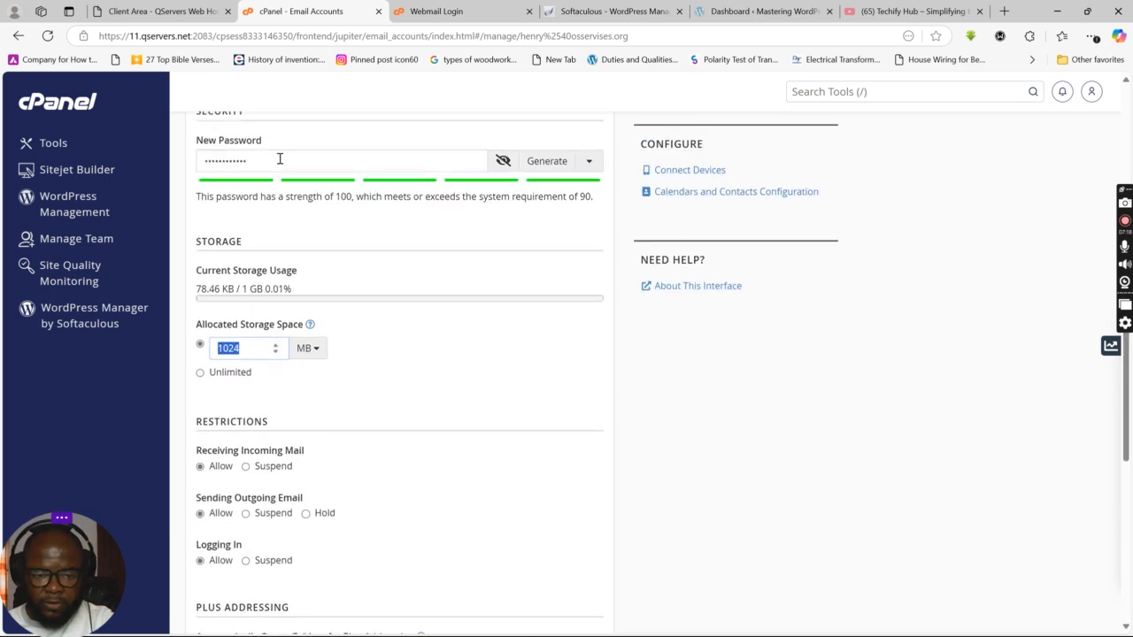
scroll(272, 403, "down", 4)
left_click(244, 484)
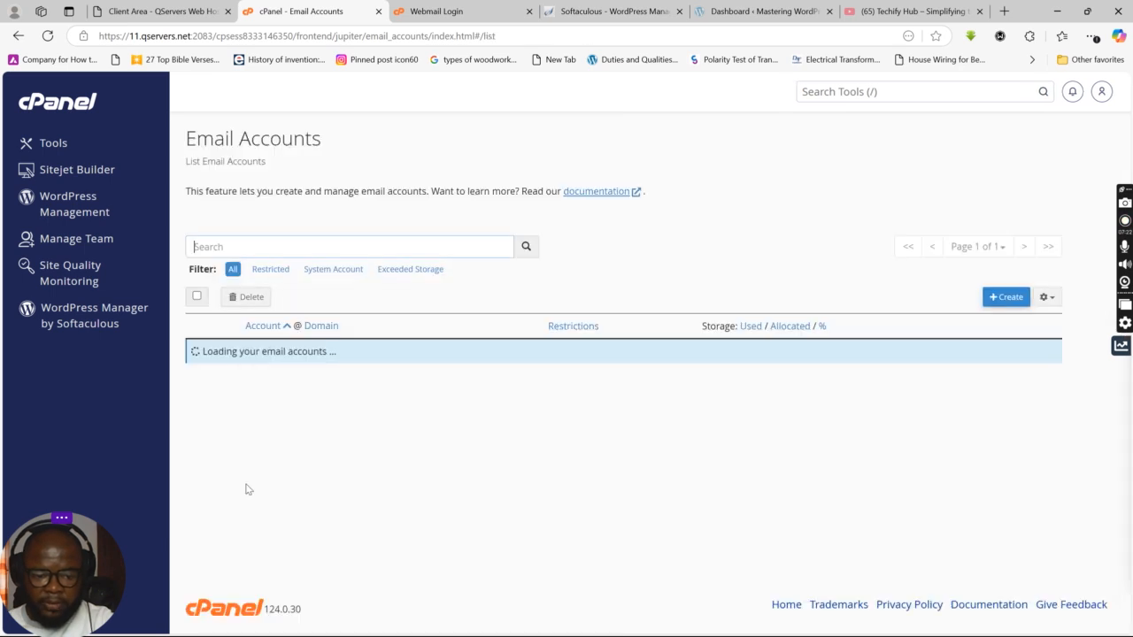
left_click(455, 13)
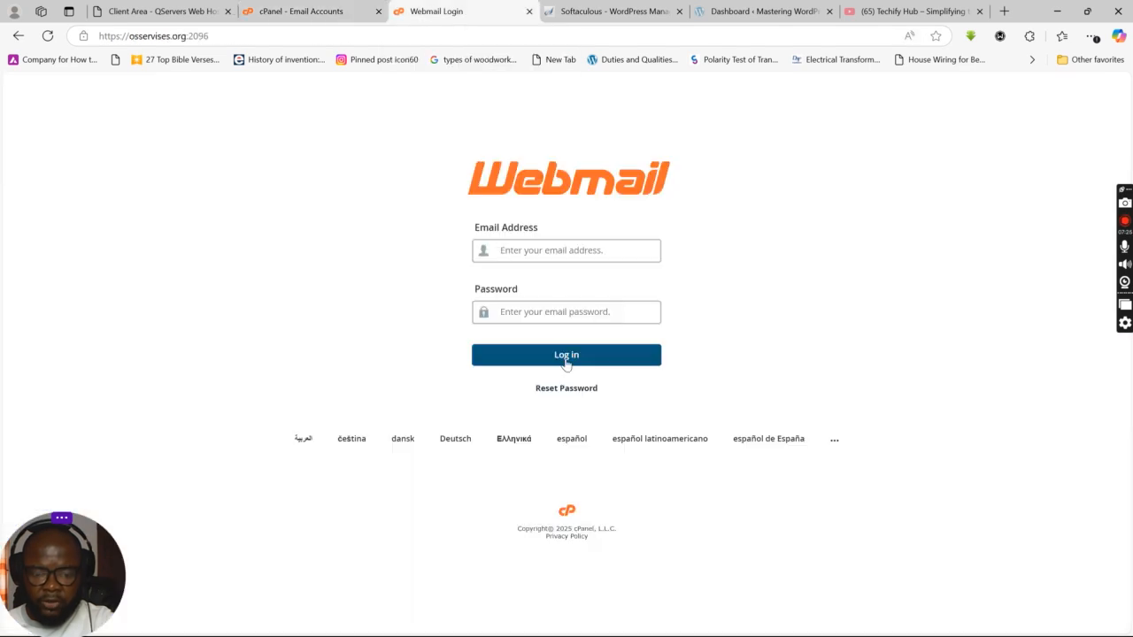
Step: Paste the new password into Webmail Login and copy the mailbox's email address from cPanel
left_click(556, 315)
key("ctrl+v")
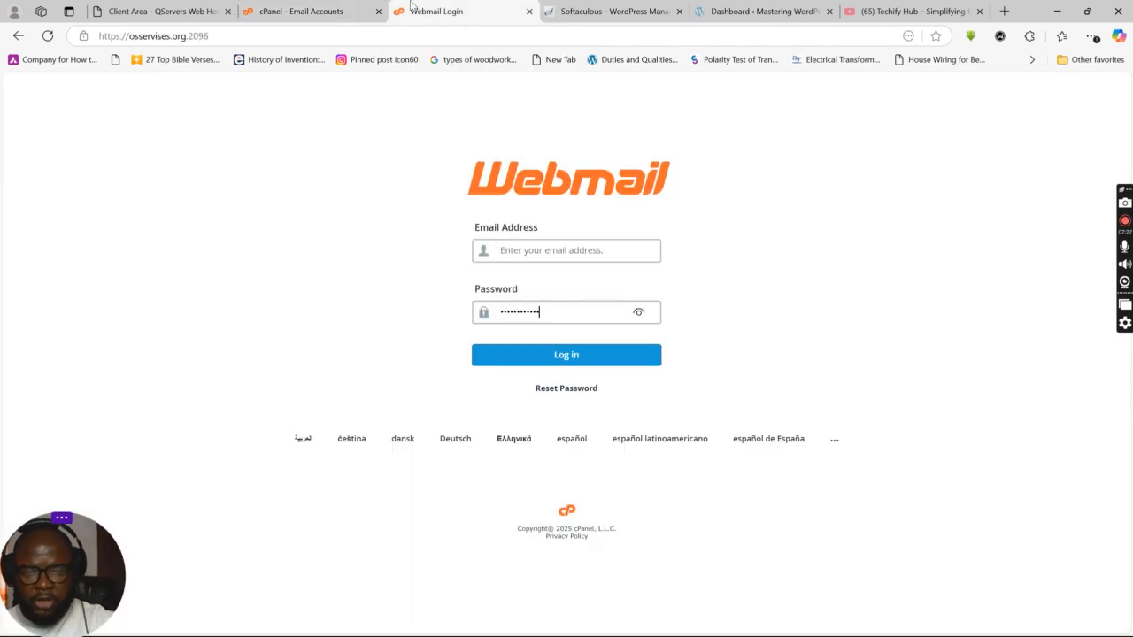
left_click(329, 10)
triple_click(283, 390)
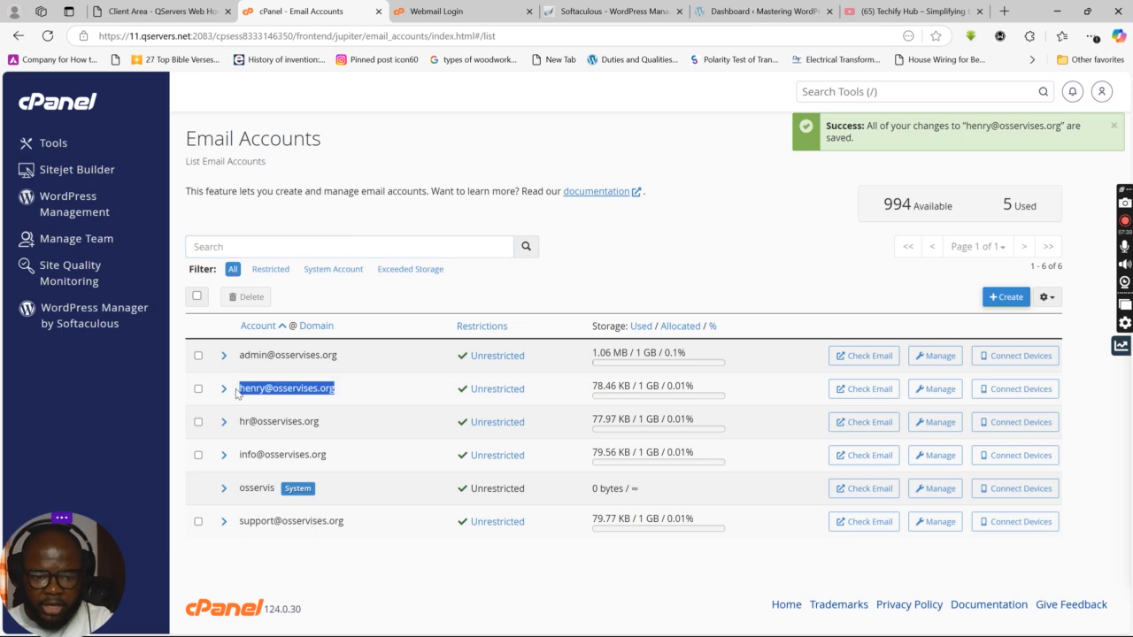
right_click(268, 395)
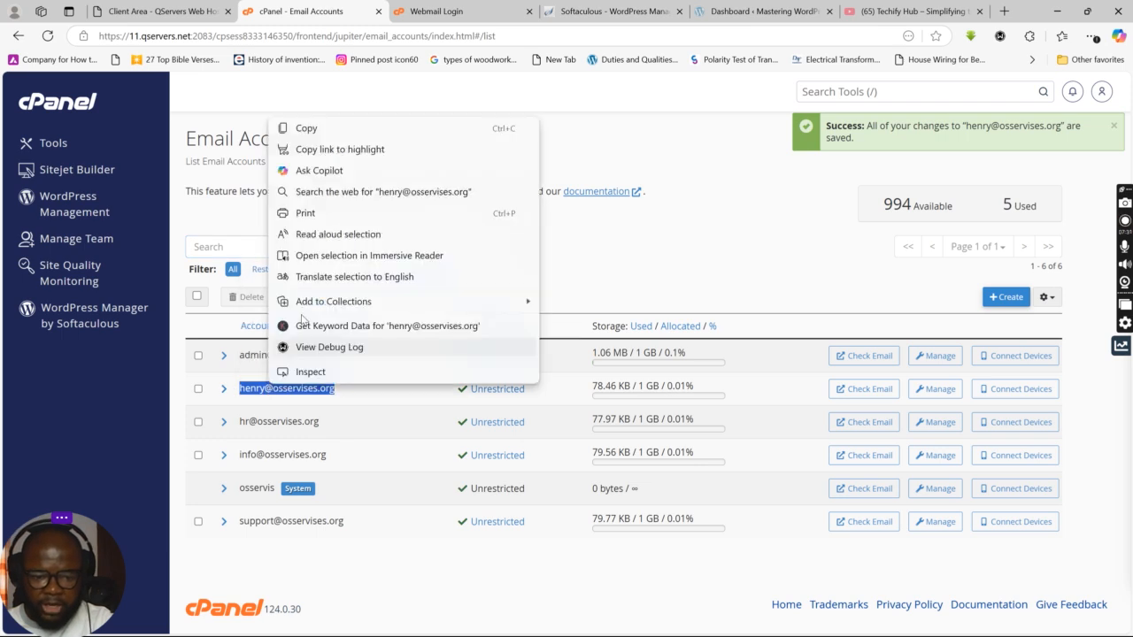
left_click(301, 126)
Step: Log in to Webmail with the copied address, dismiss the save-password prompt, then go back
left_click(424, 11)
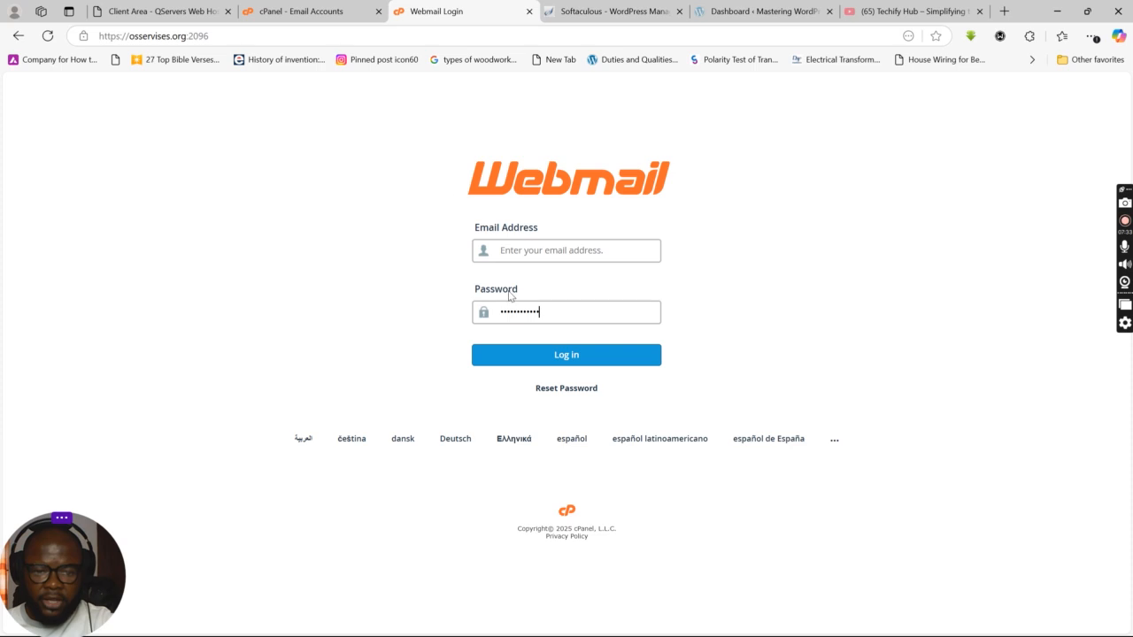
left_click(529, 249)
key("ctrl+v")
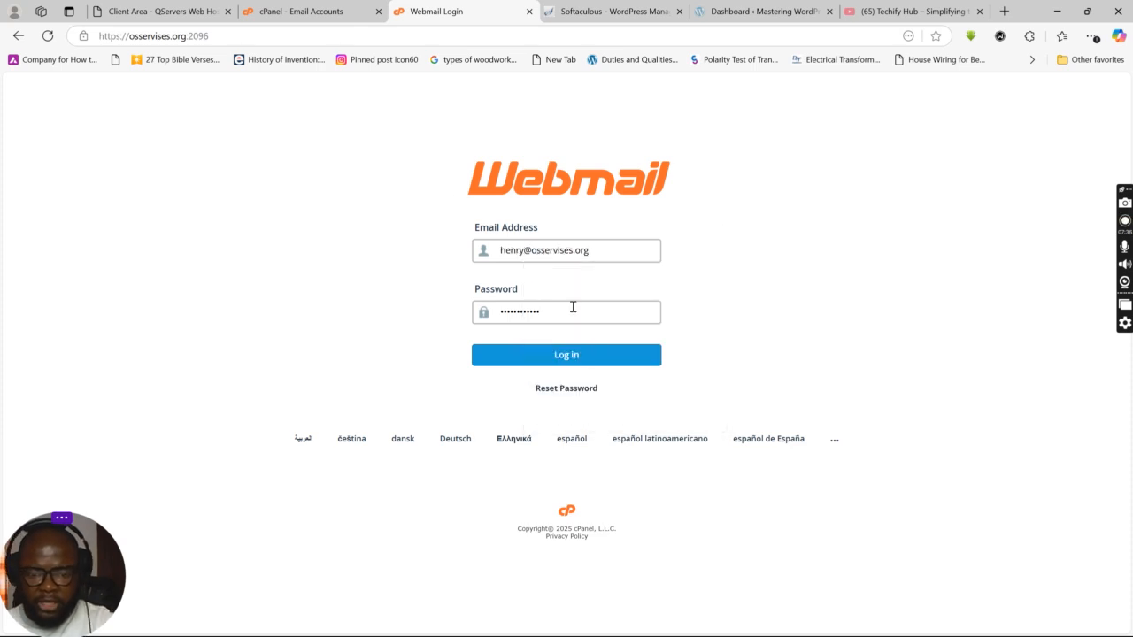
left_click(557, 358)
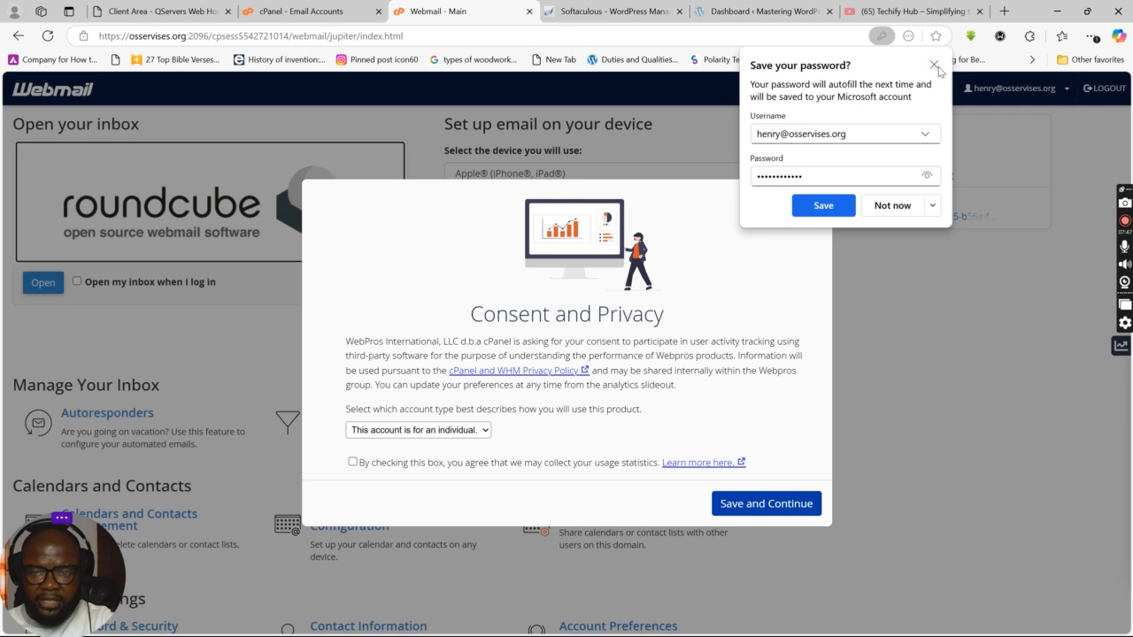
left_click(934, 64)
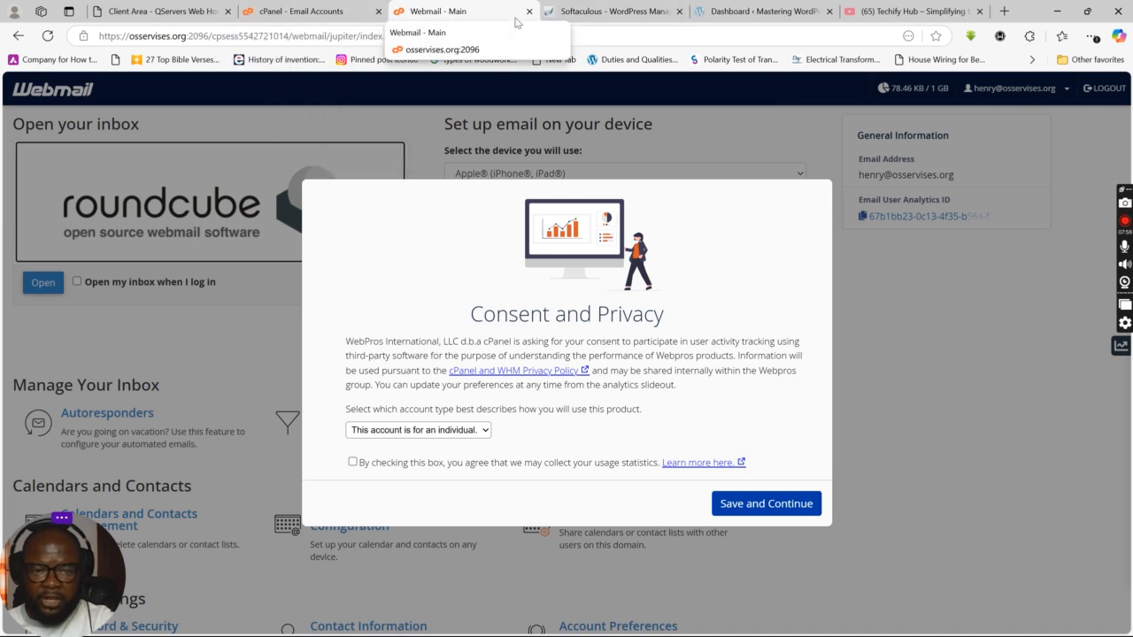
left_click(19, 37)
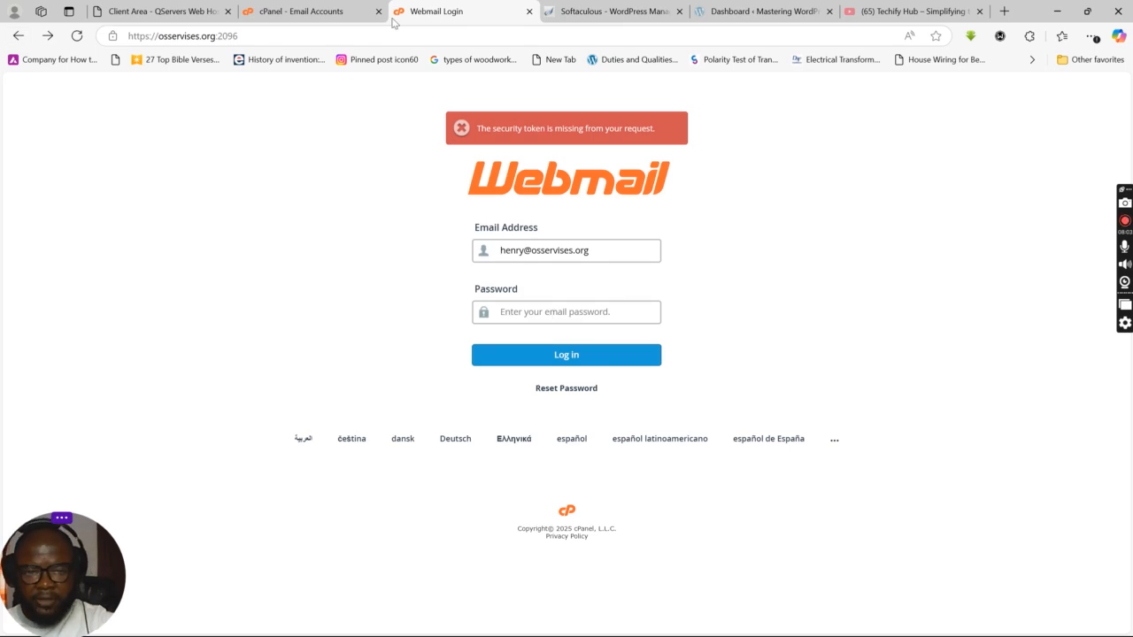
Step: Open webmail for the mailbox from cPanel, accept consent, and set Roundcube to open at login
left_click(300, 11)
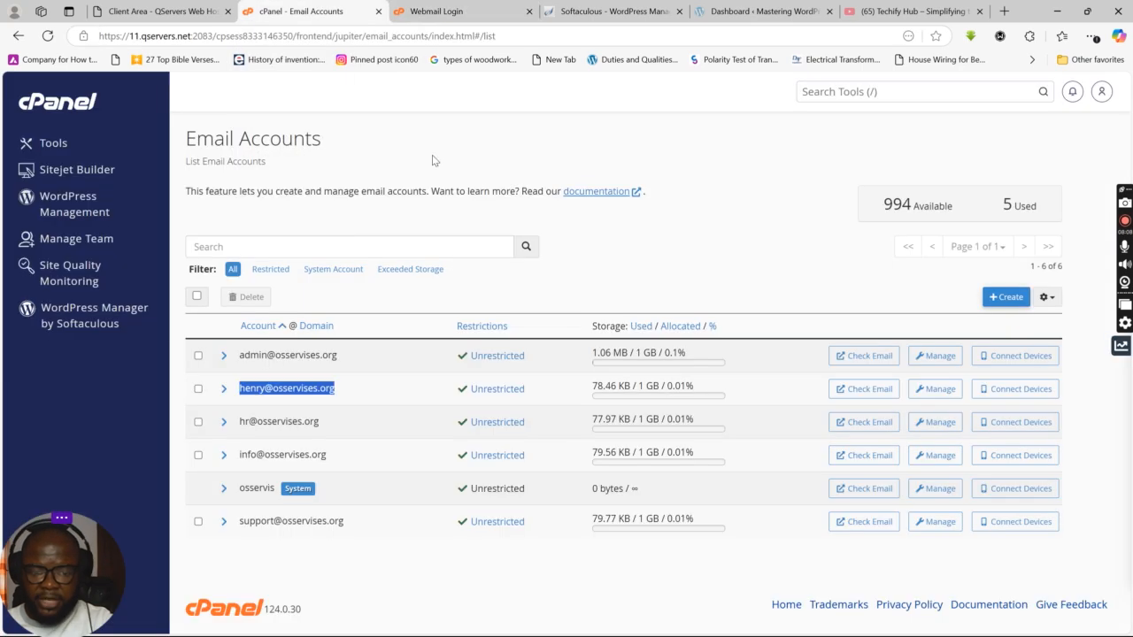
left_click(621, 278)
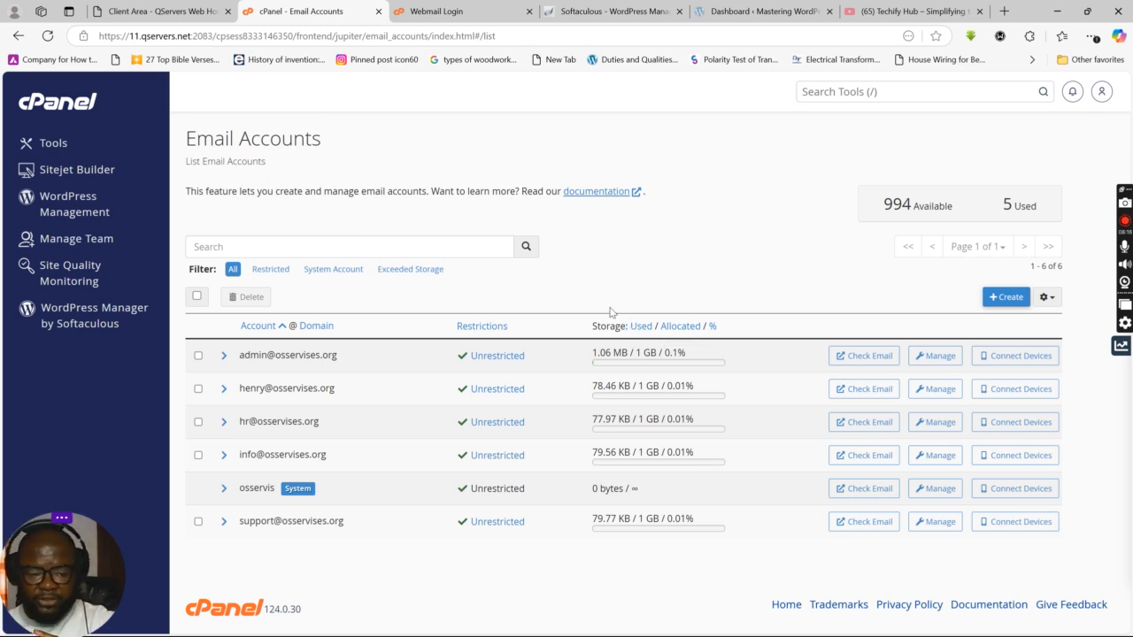
left_click(871, 391)
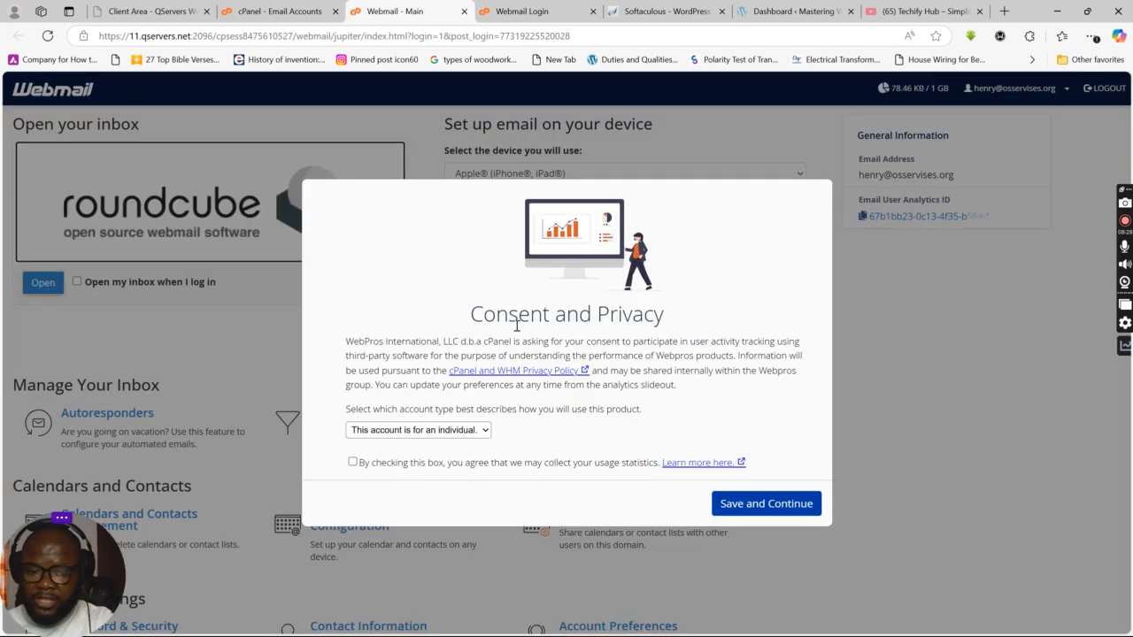
left_click(754, 505)
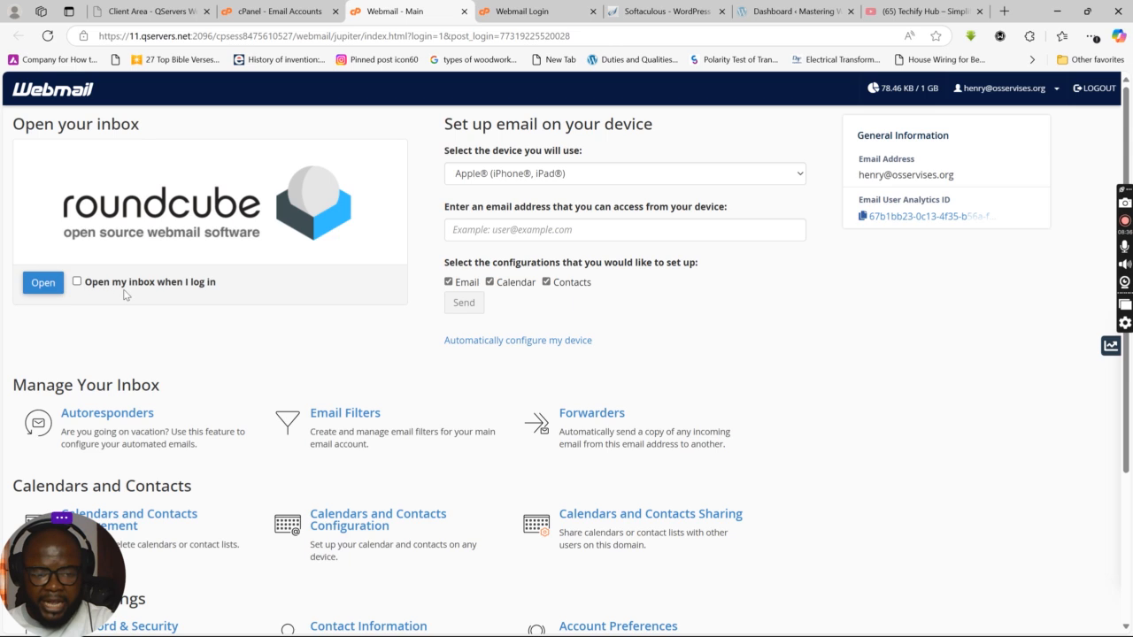
left_click(77, 282)
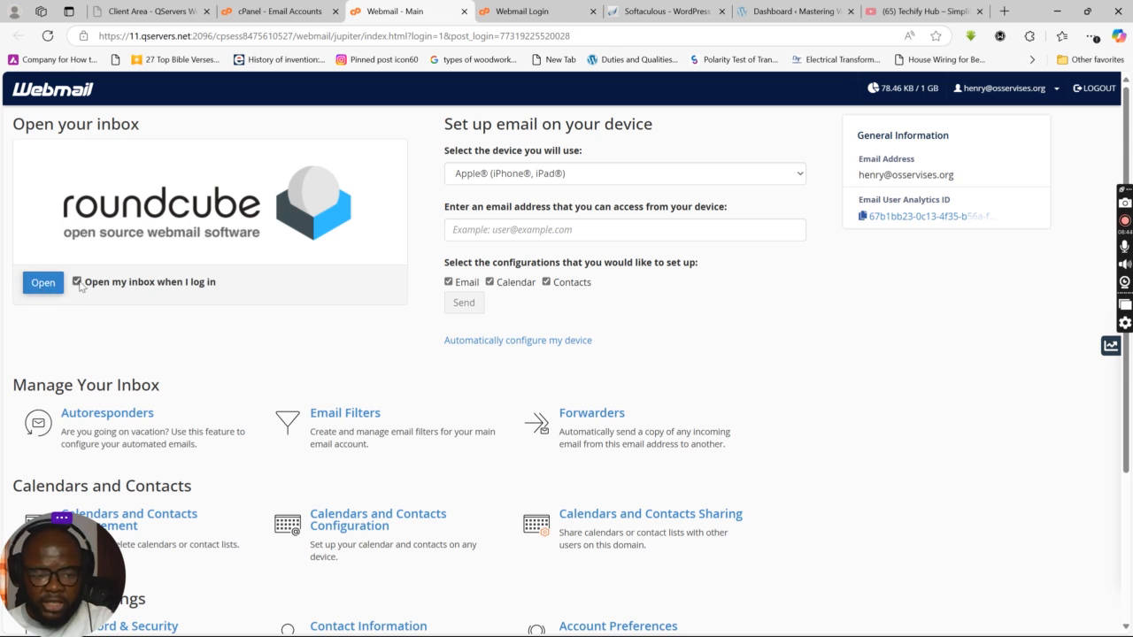
left_click(40, 285)
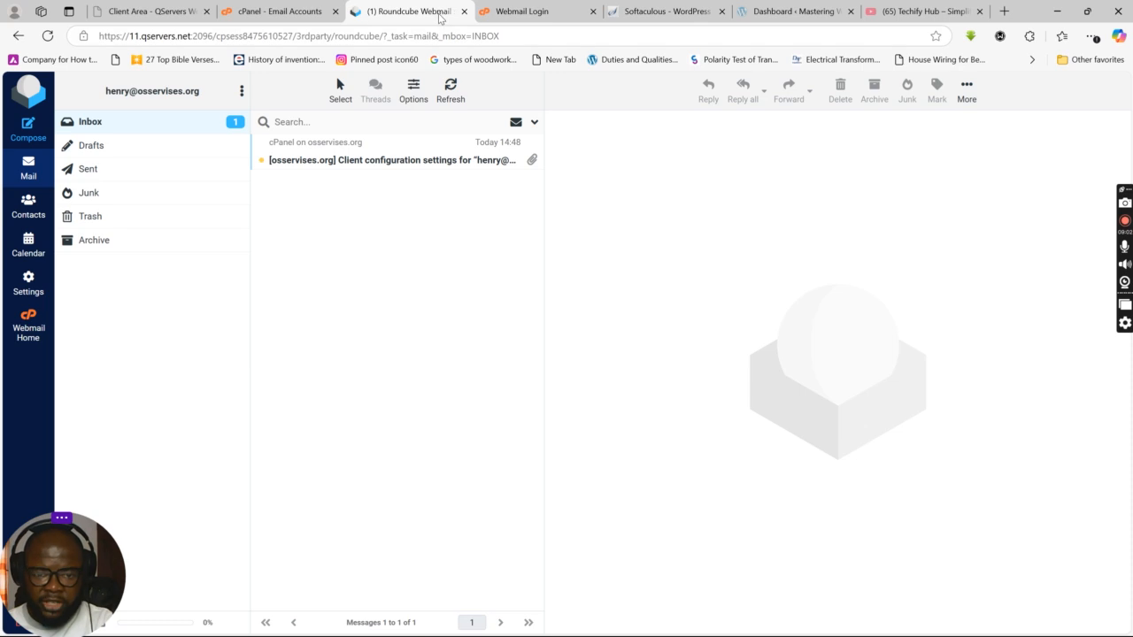
Step: Generate a new strong password for the mailbox and copy it
left_click(461, 11)
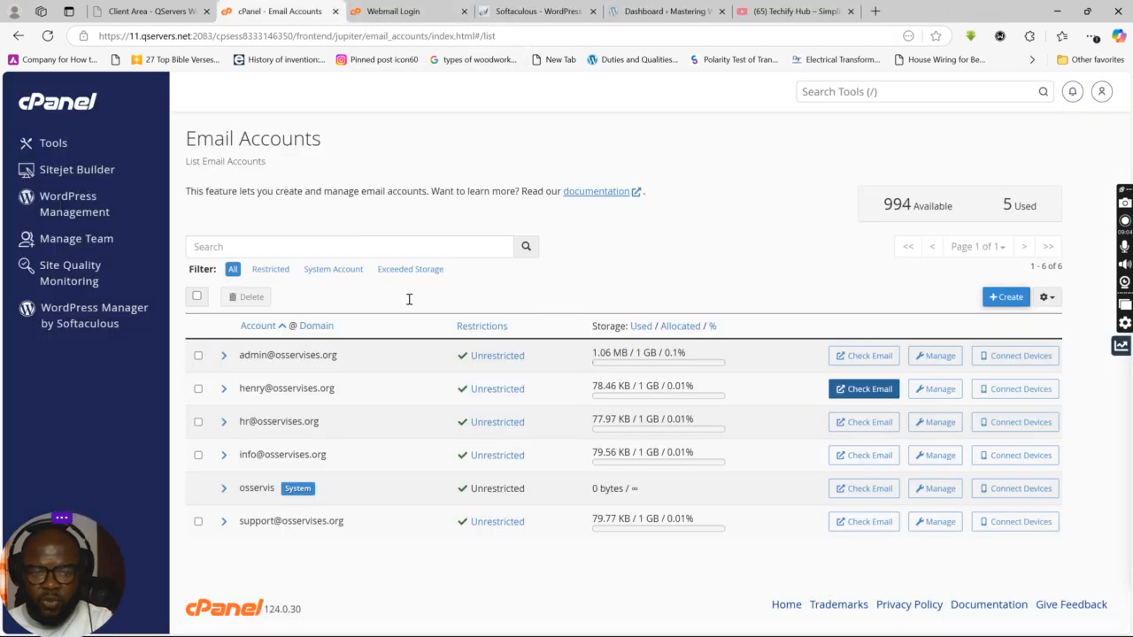
left_click(932, 391)
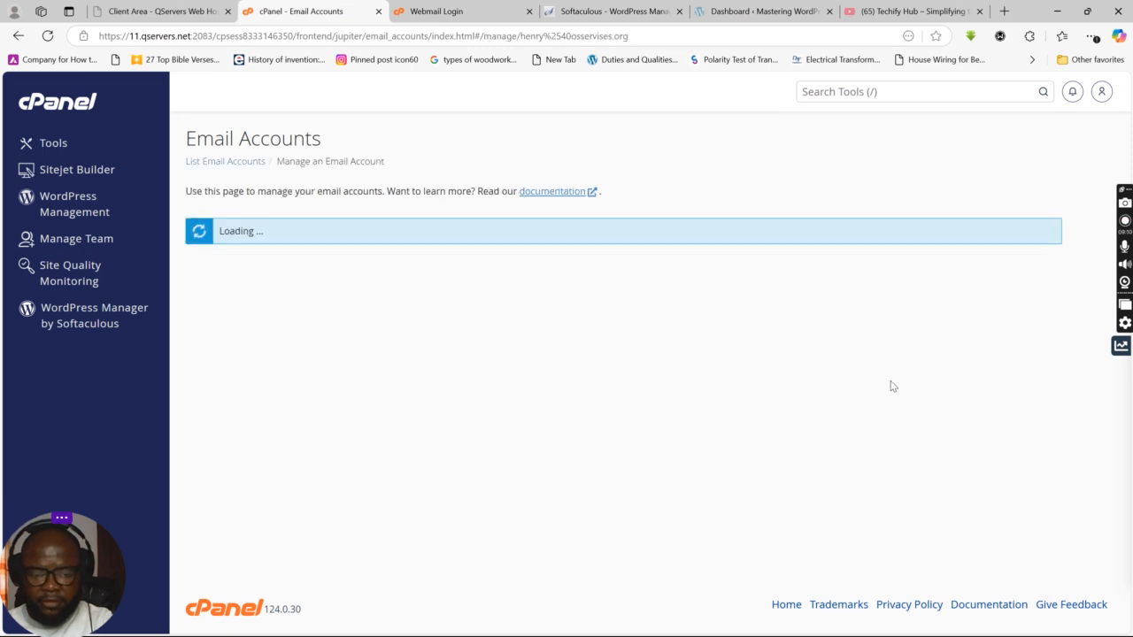
left_click(546, 397)
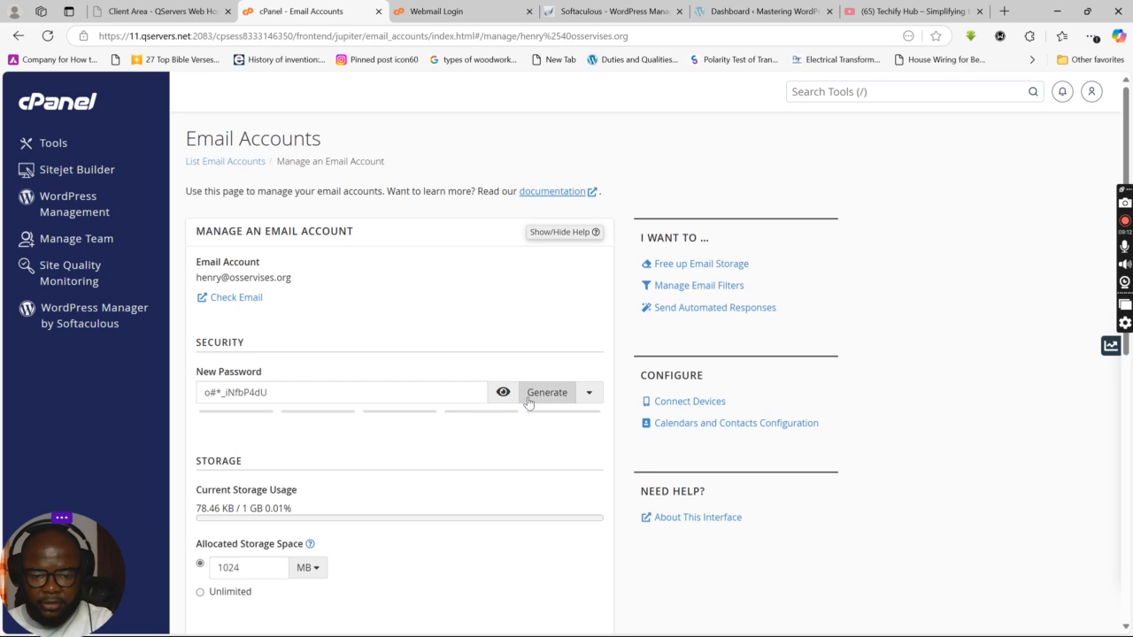
triple_click(237, 401)
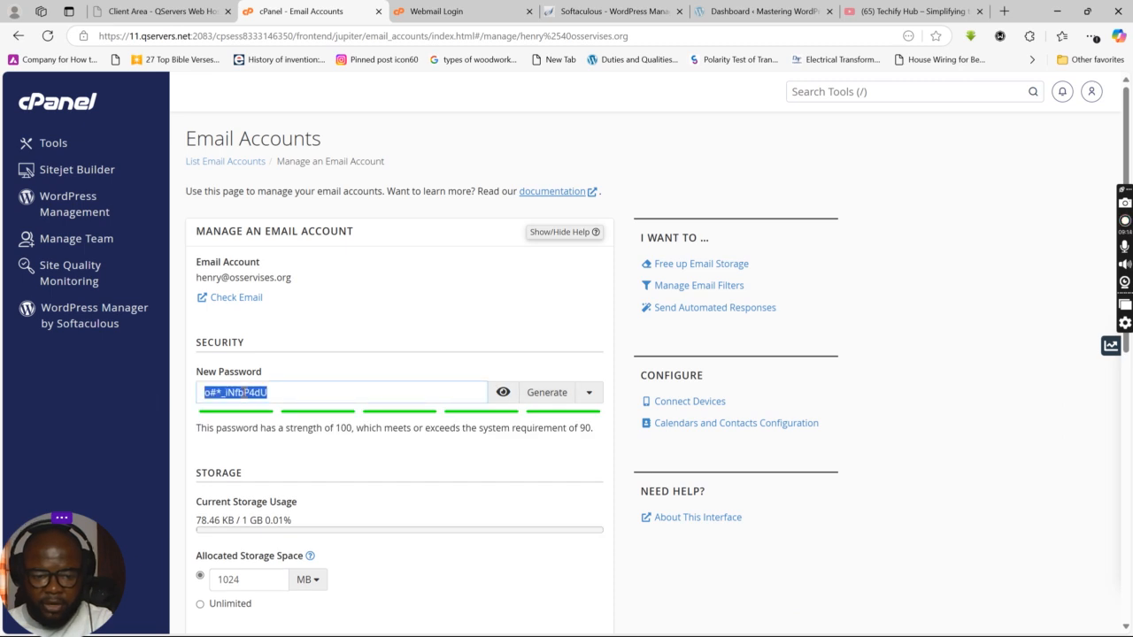
right_click(238, 392)
left_click(301, 169)
Step: Hide the new password, save it to the account, and return to the webmail login page
left_click(503, 392)
scroll(354, 504, "down", 6)
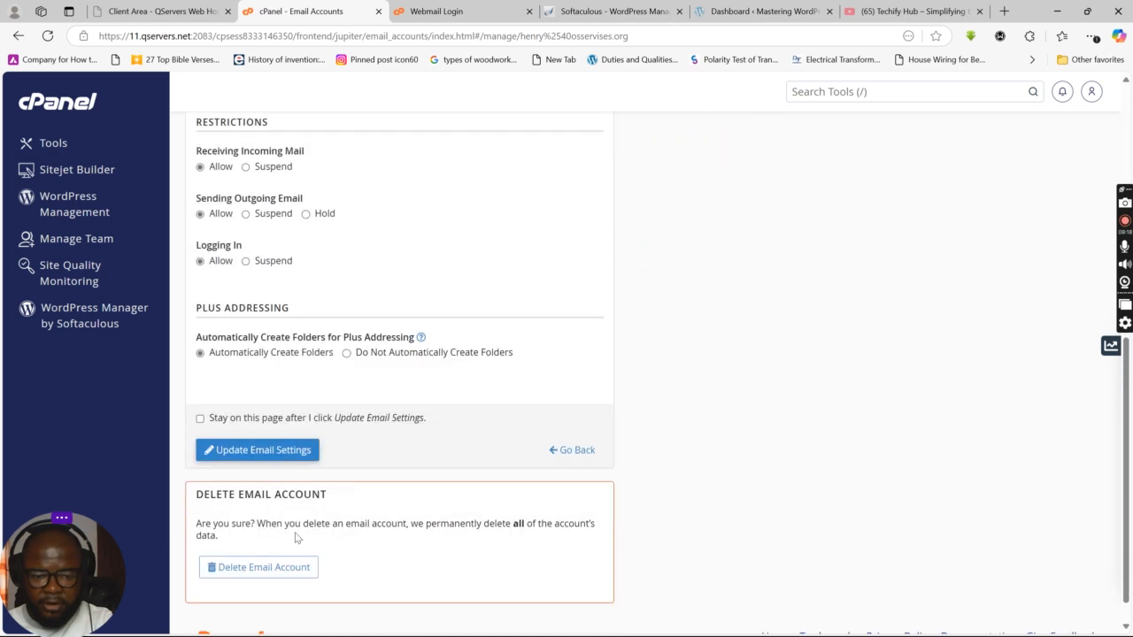
left_click(249, 453)
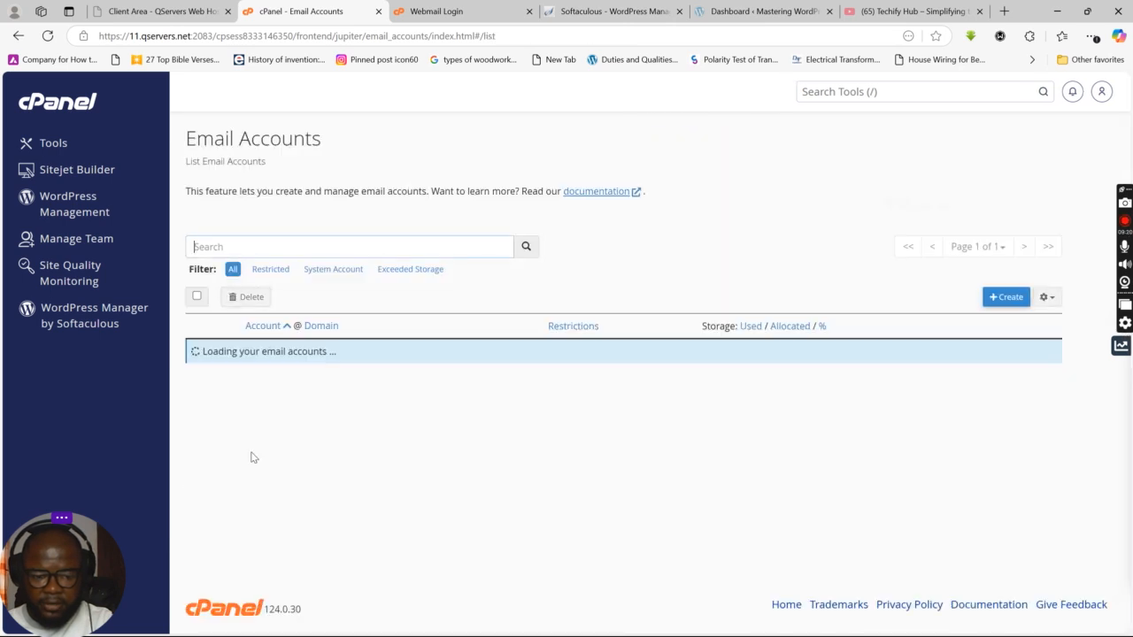
left_click(439, 11)
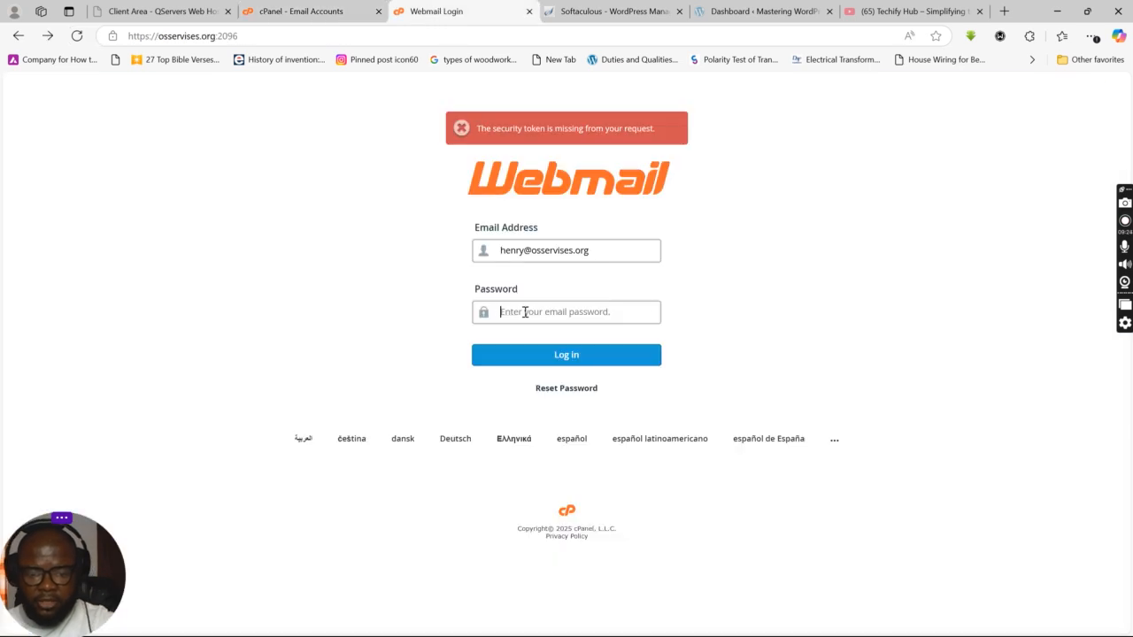
Step: Sign in to Roundcube with the pasted new password, save it in Edge, and return to cPanel
key("ctrl+v")
left_click(561, 356)
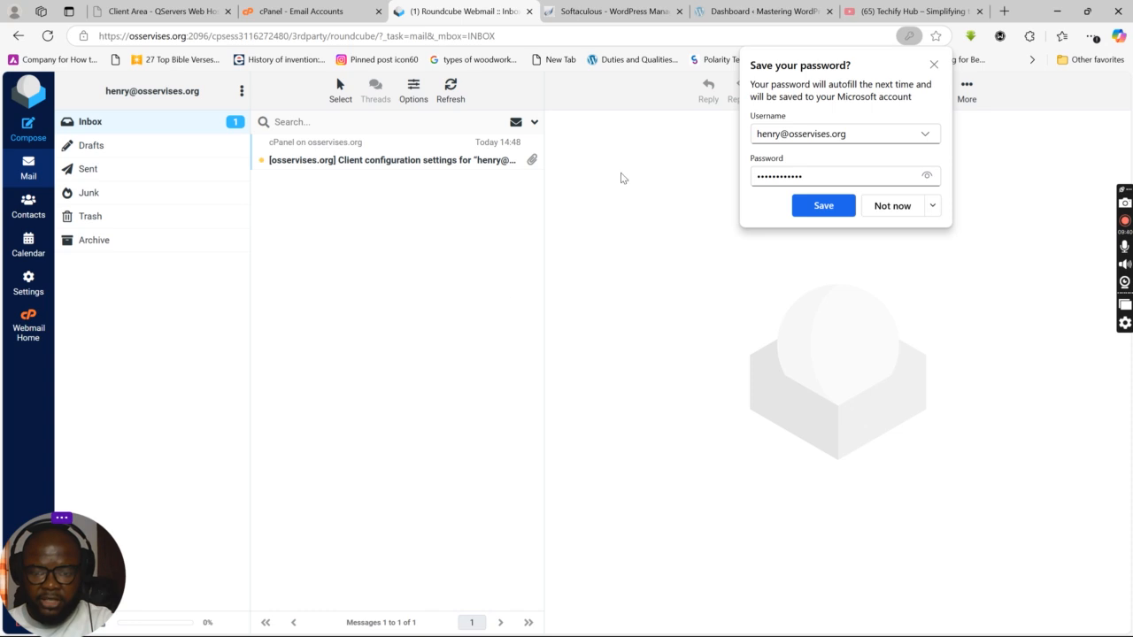
left_click(832, 208)
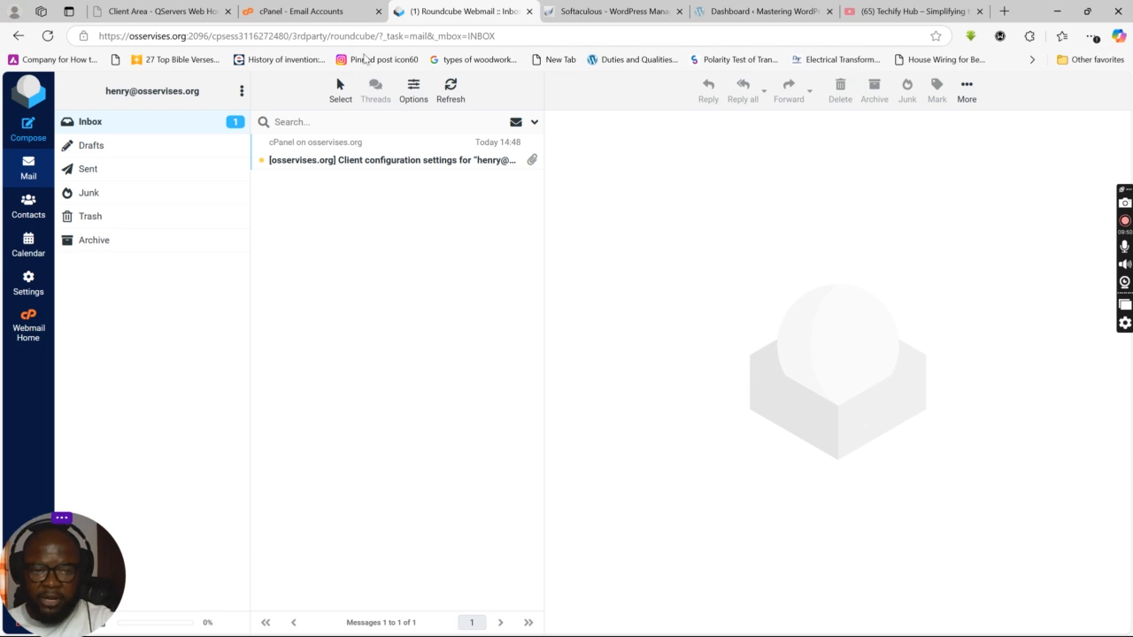
left_click(271, 7)
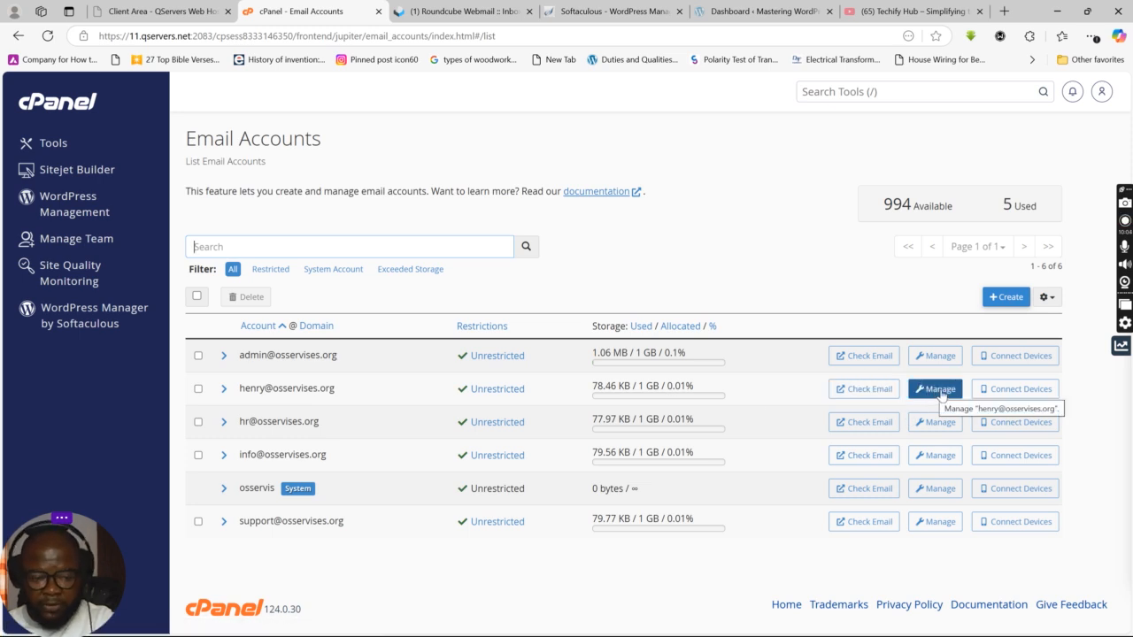
Step: Display the mailbox's secure client settings: mail.osservises.org, IMAP 993, POP3 995, SMTP 465
left_click(1018, 396)
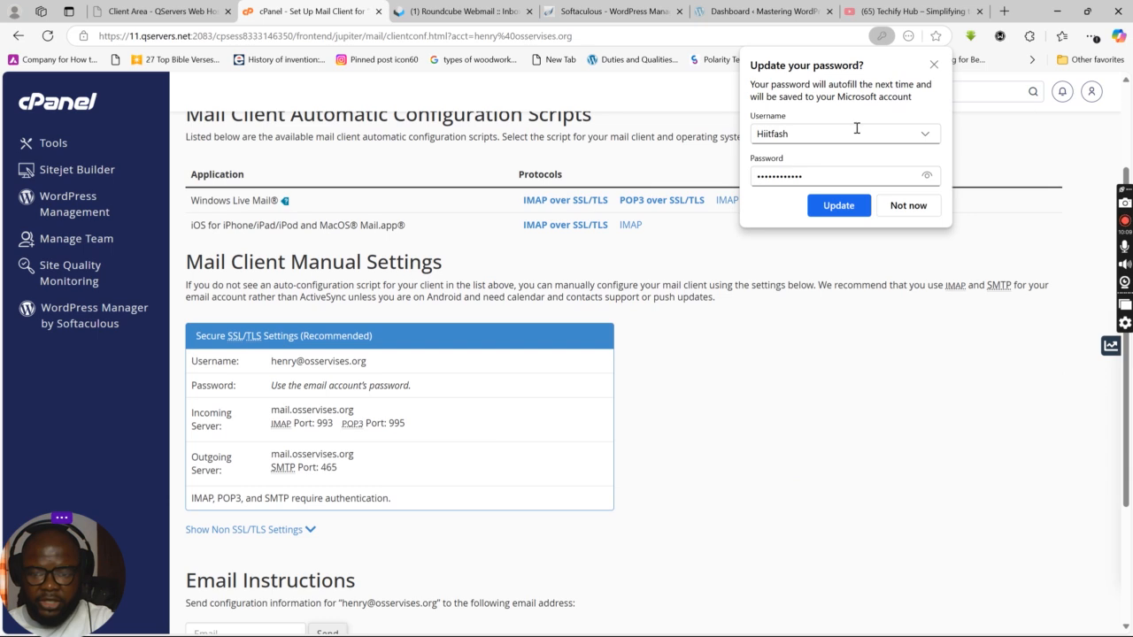
left_click(933, 65)
scroll(584, 351, "down", 2)
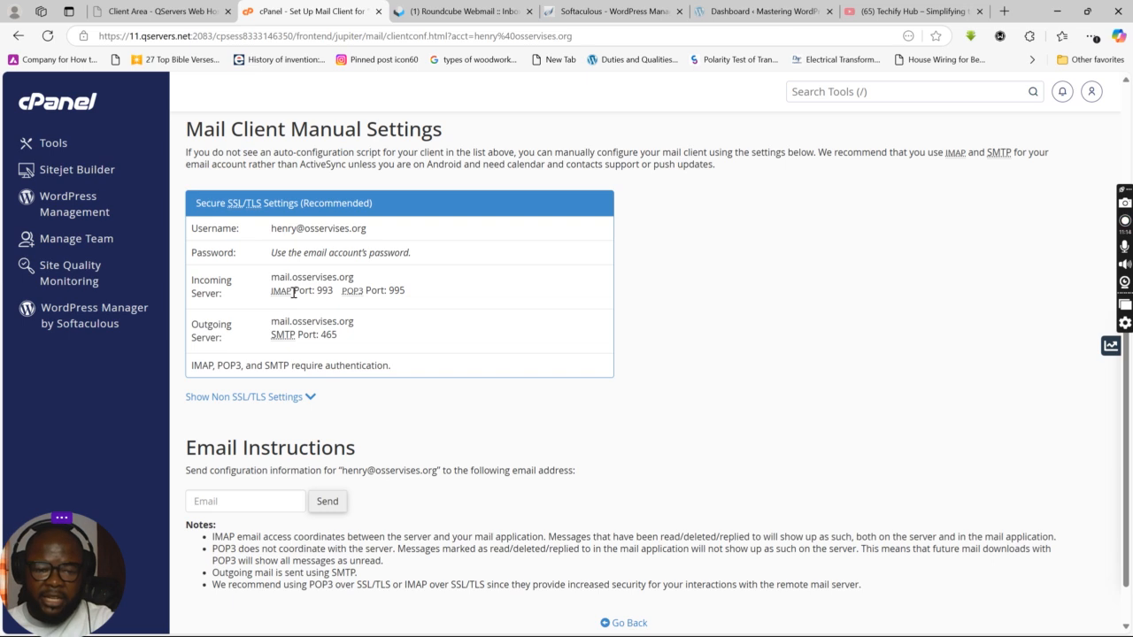
left_click_drag(294, 293, 262, 296)
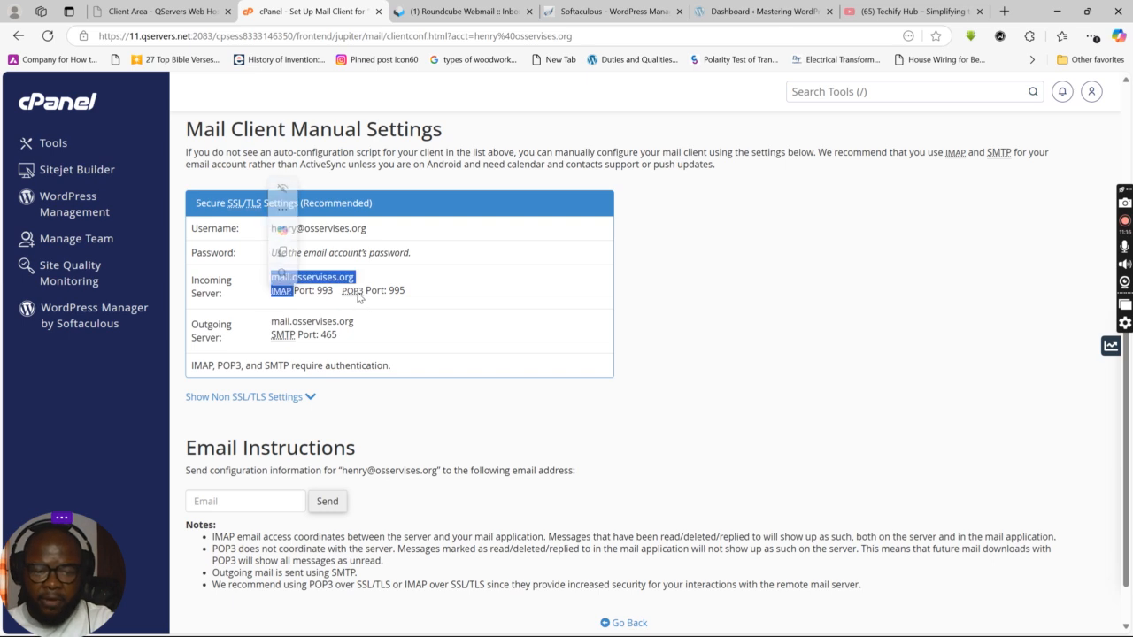
left_click_drag(361, 296, 405, 295)
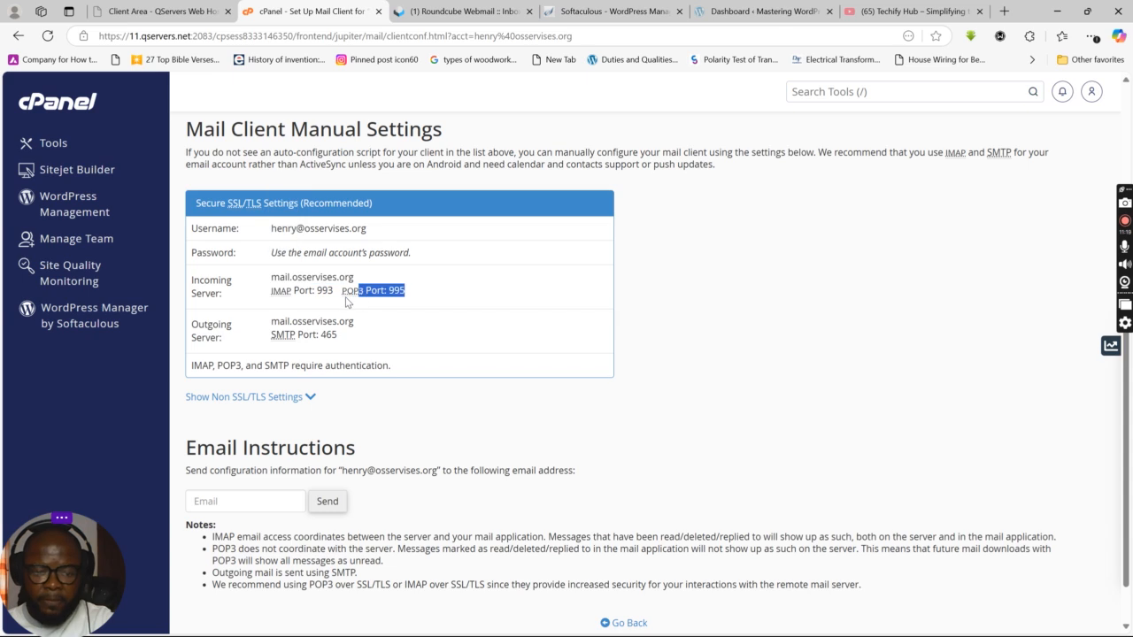
left_click(329, 307)
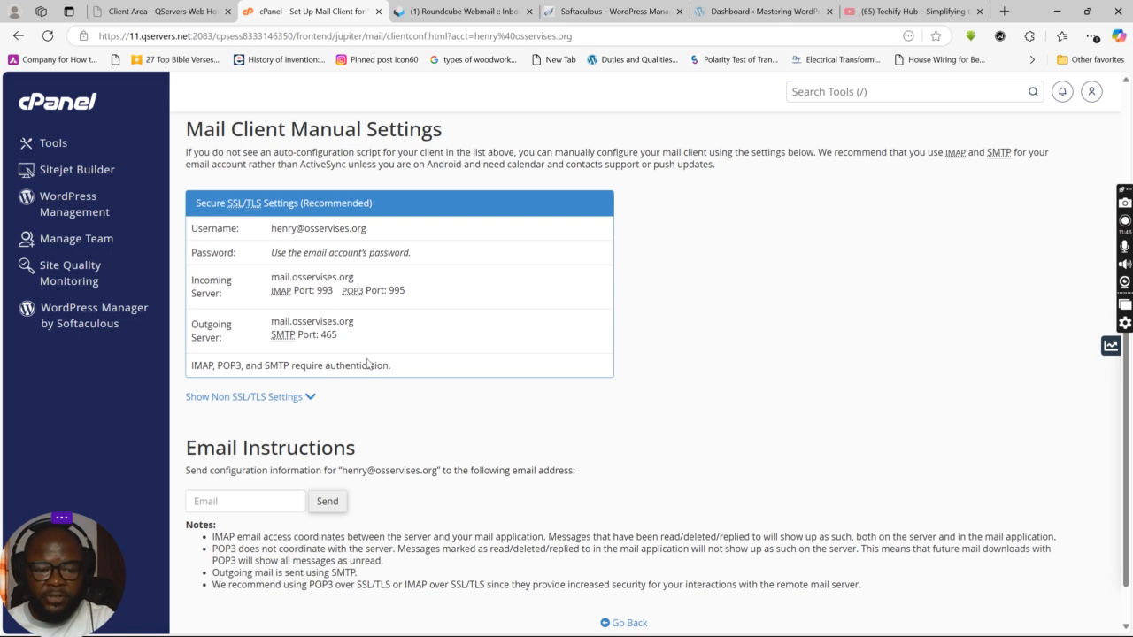
scroll(368, 363, "up", 3)
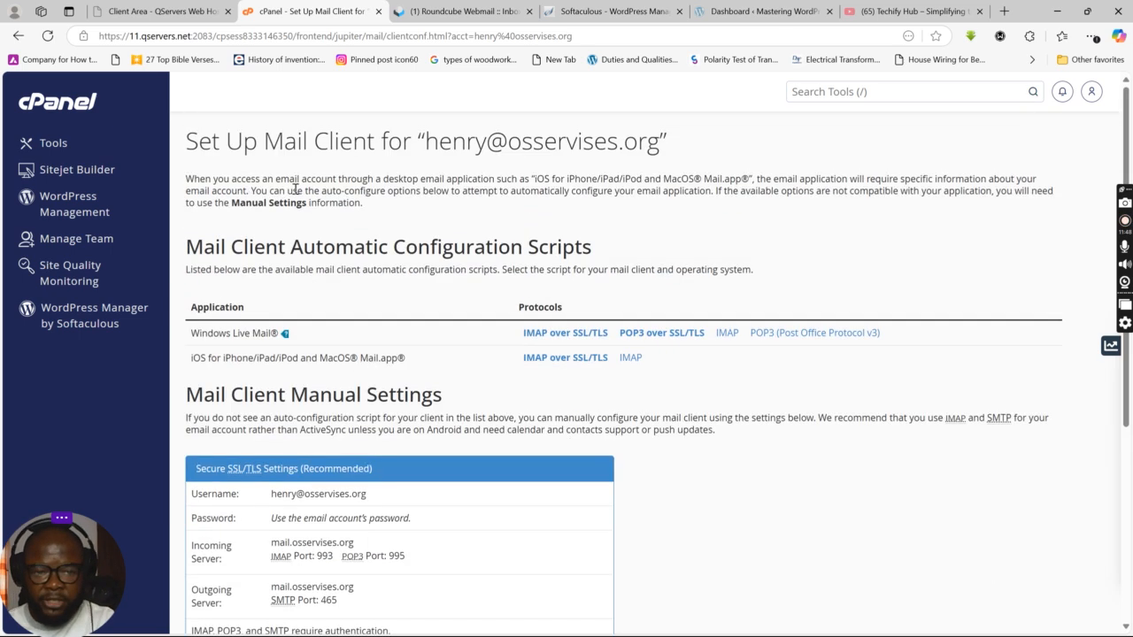